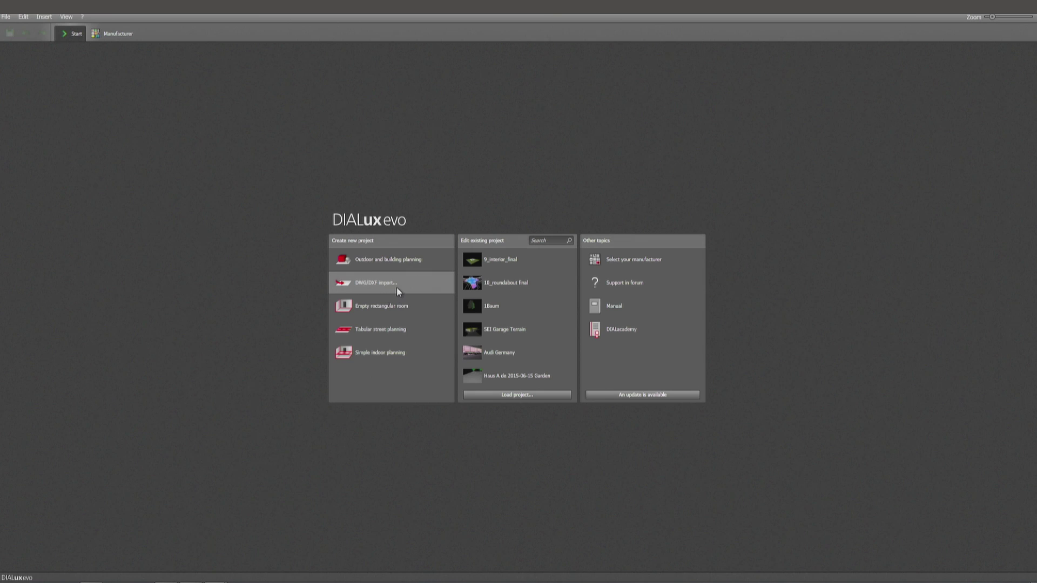
Import the roundabout DWG drawing into a new DIALux evo project
left_click(396, 286)
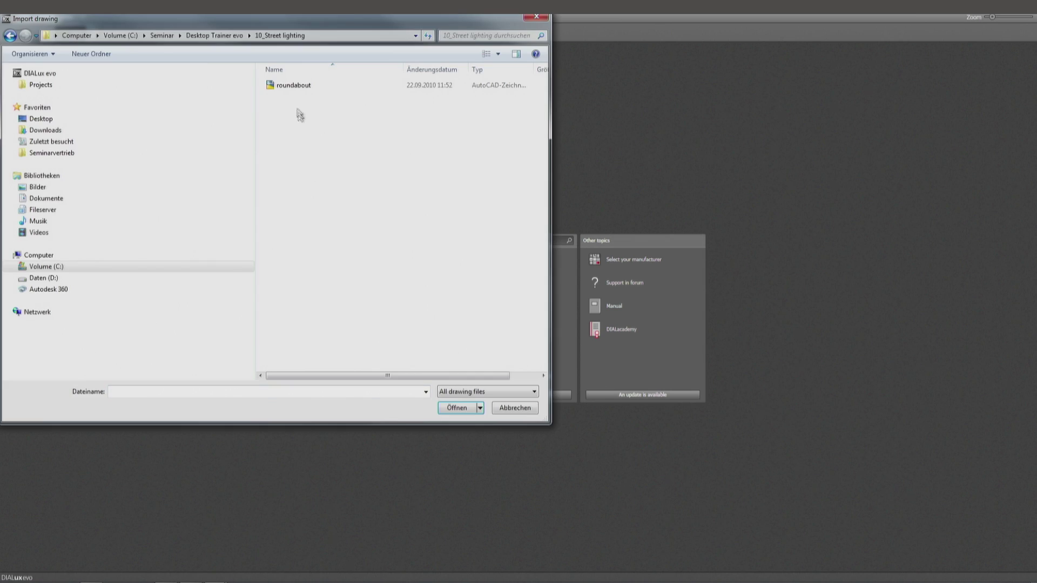
left_click(296, 86)
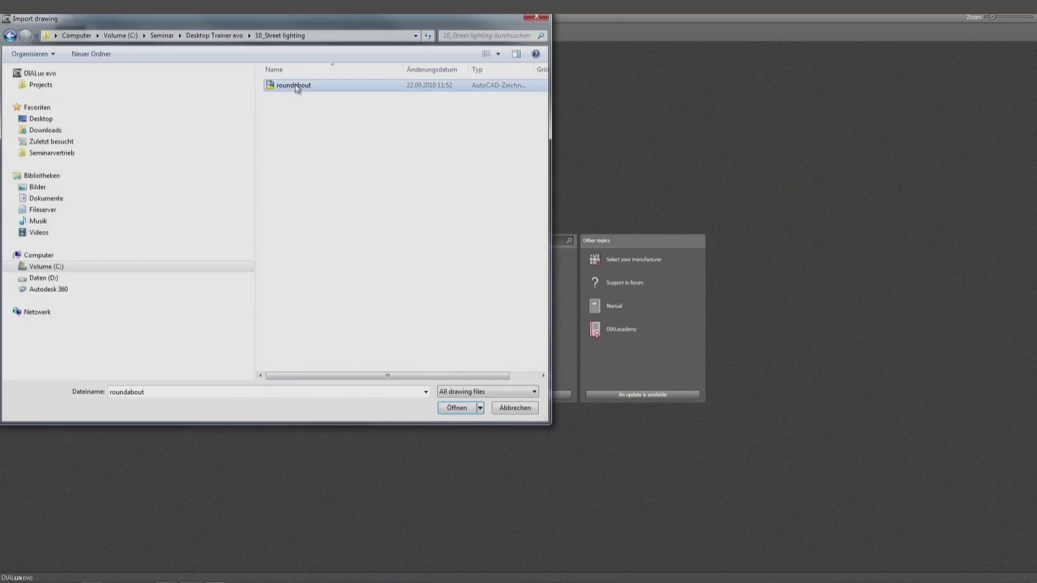
left_click(465, 413)
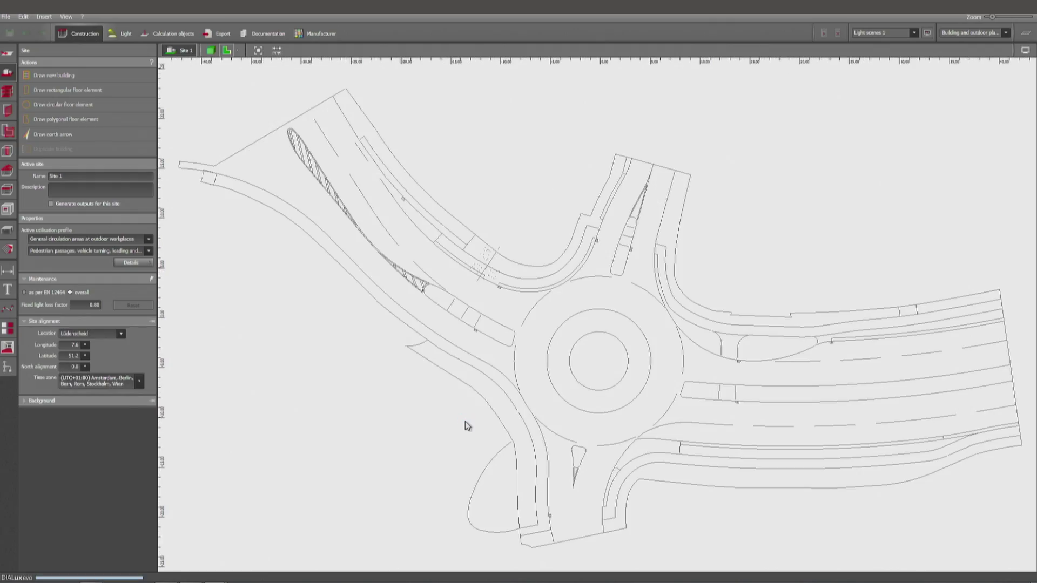
Measure a known length in the drawing and set the scale to 1 unit = 1.00000 m
left_click(276, 50)
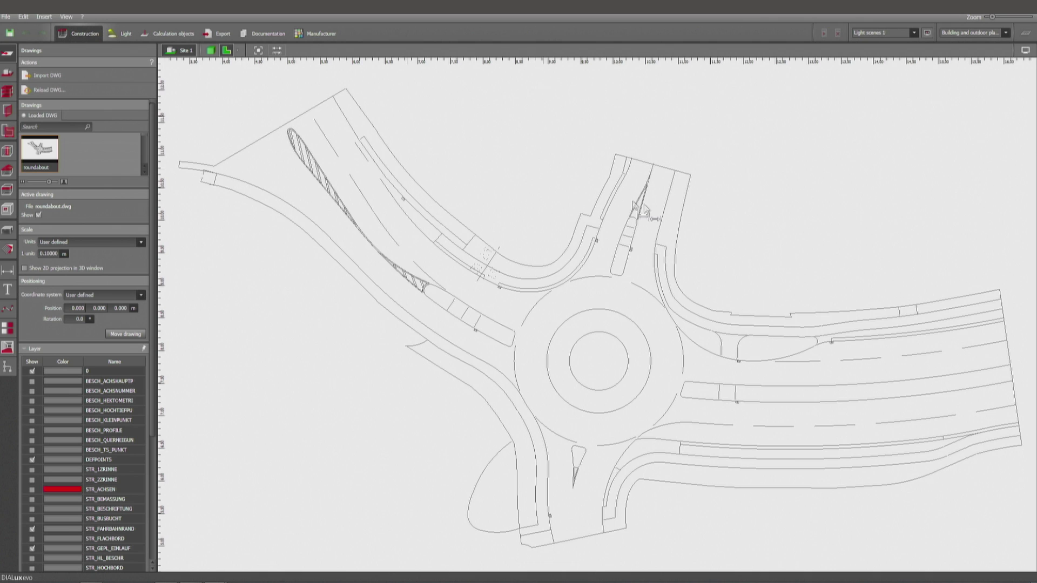
scroll(656, 161, "up", 1)
scroll(594, 213, "up", 1)
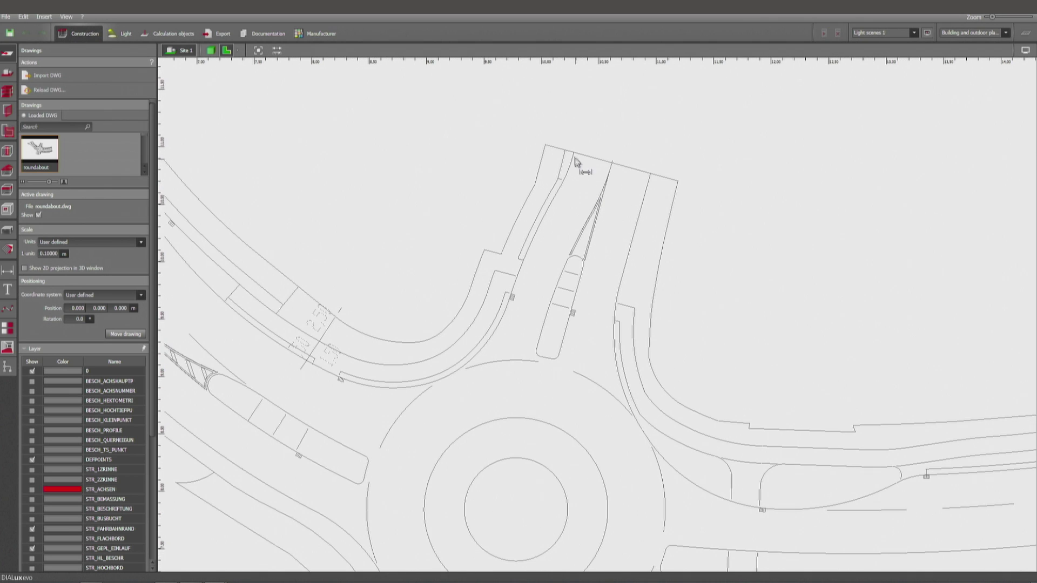
left_click(573, 153)
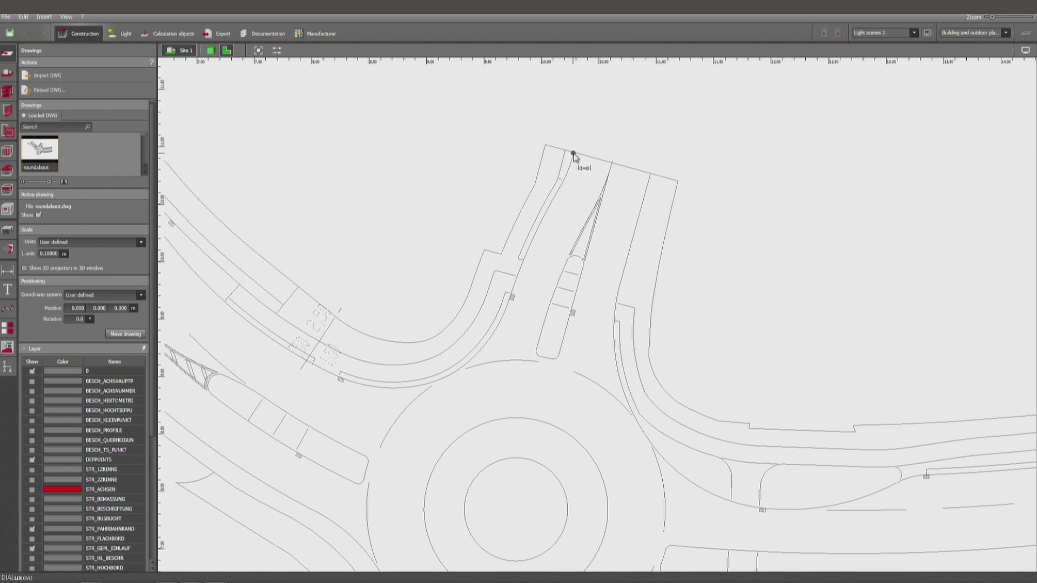
left_click(637, 173)
type("1")
key("Return")
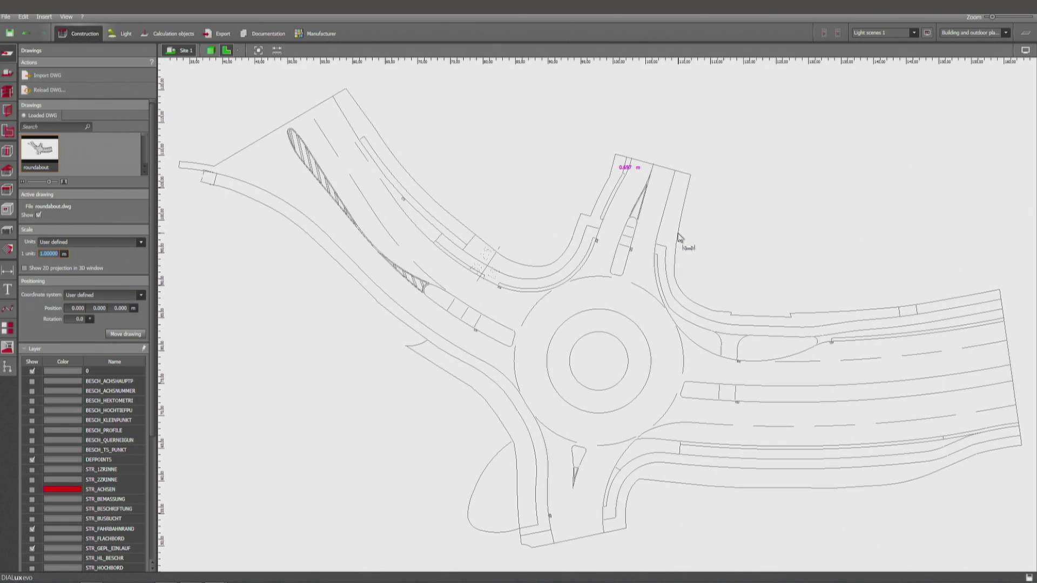
key("Escape")
Draw a 118.15 × 73.3 m rectangular site floor spanning the entire drawing
left_click(8, 72)
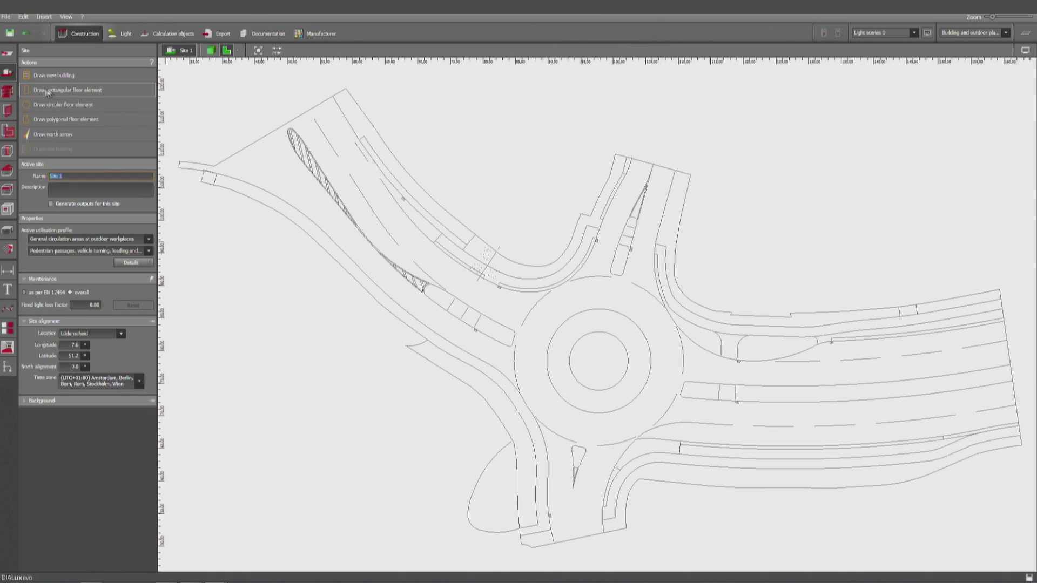
left_click(79, 88)
left_click(211, 79)
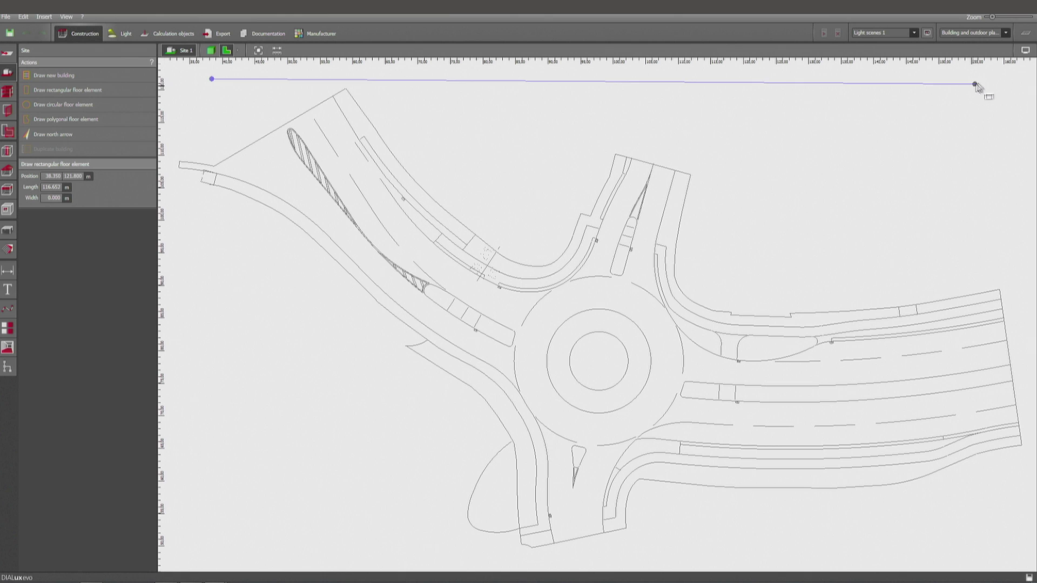
left_click(981, 81)
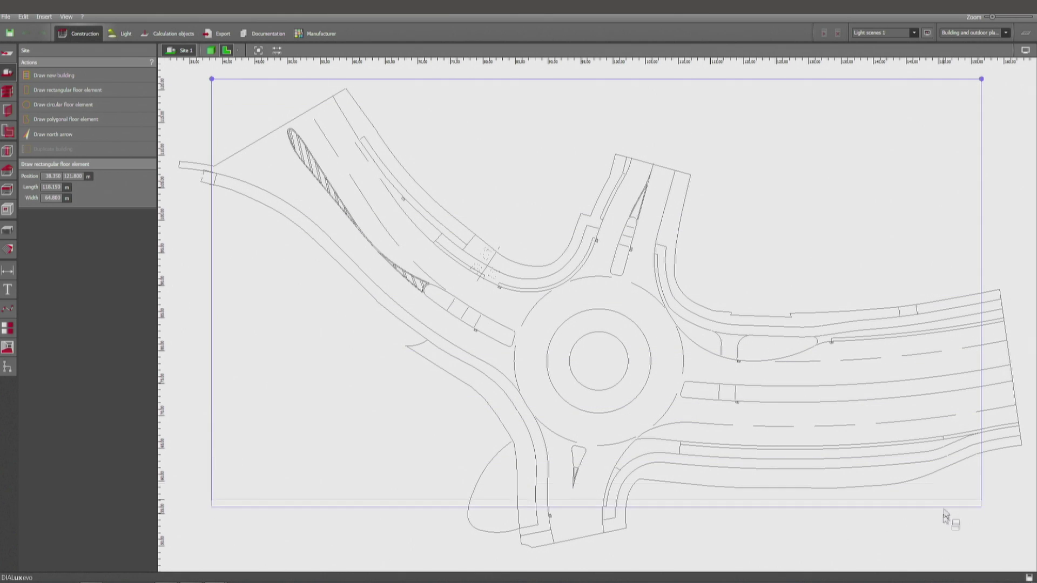
left_click(948, 556)
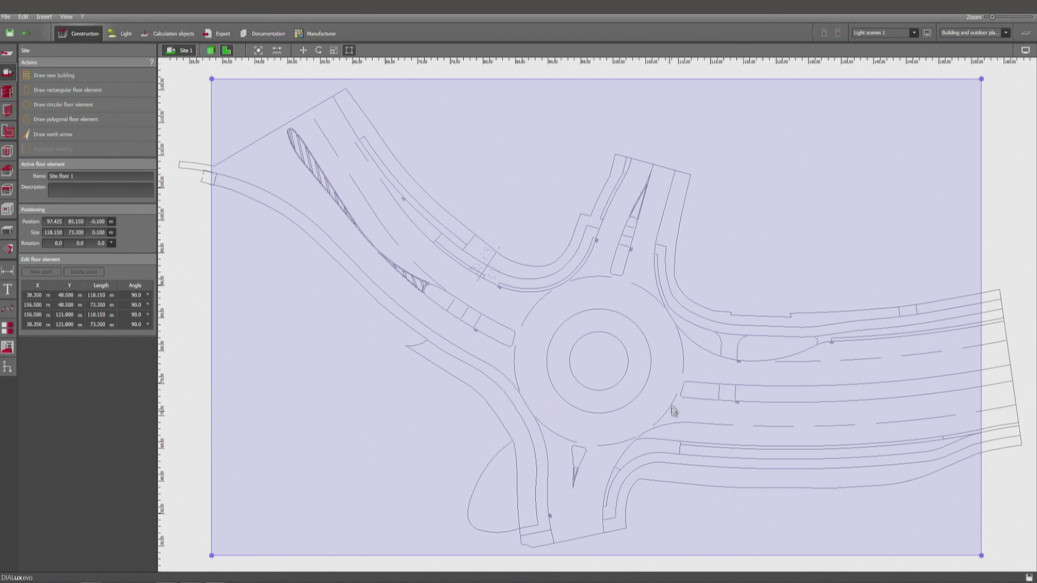
Trace a polygonal calculation surface point by point around the roundabout's outer circle and close it
left_click(169, 33)
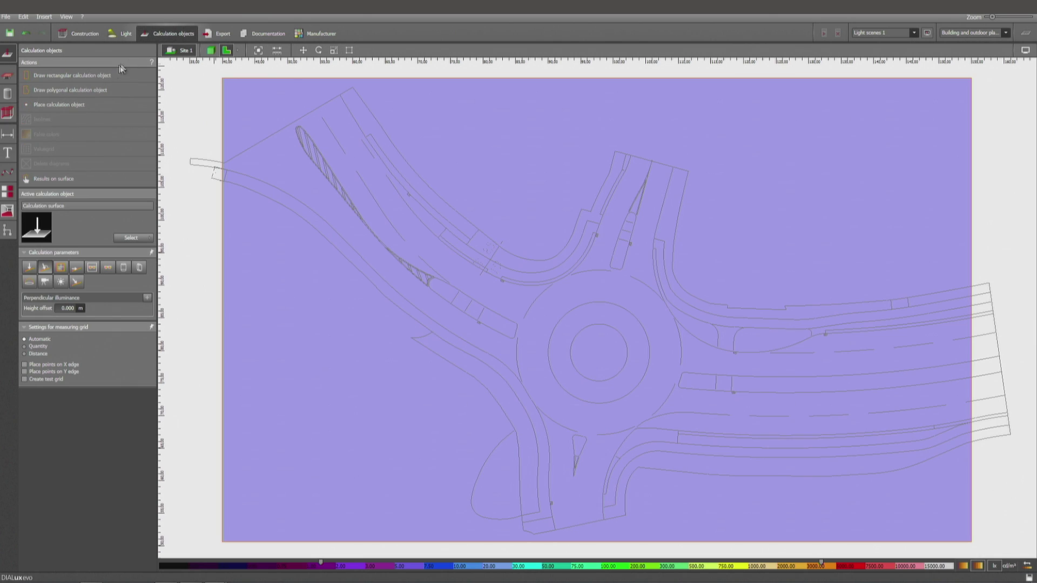
left_click(79, 91)
left_click(572, 275)
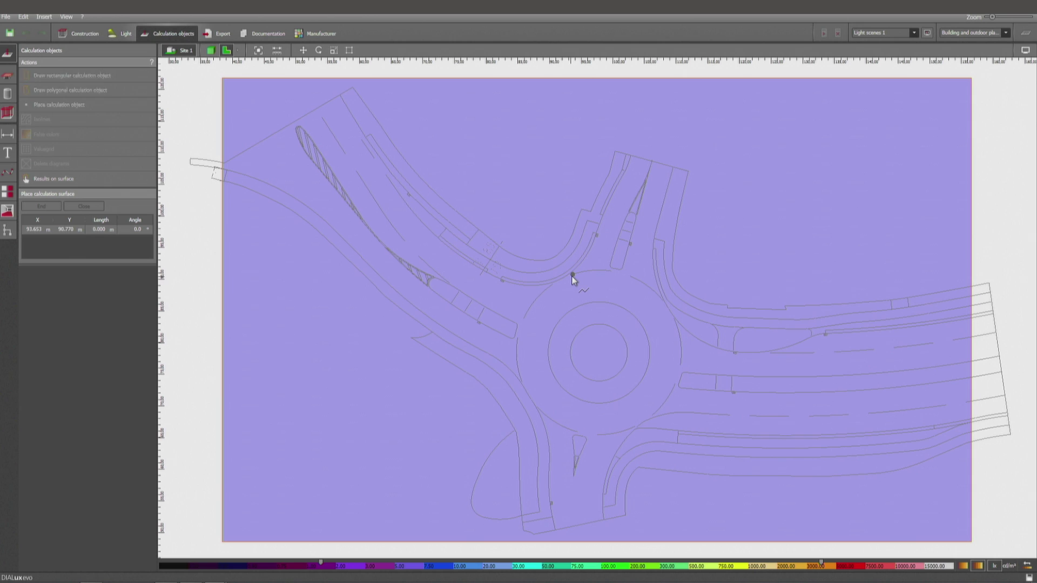
left_click(558, 280)
left_click(549, 287)
left_click(549, 288)
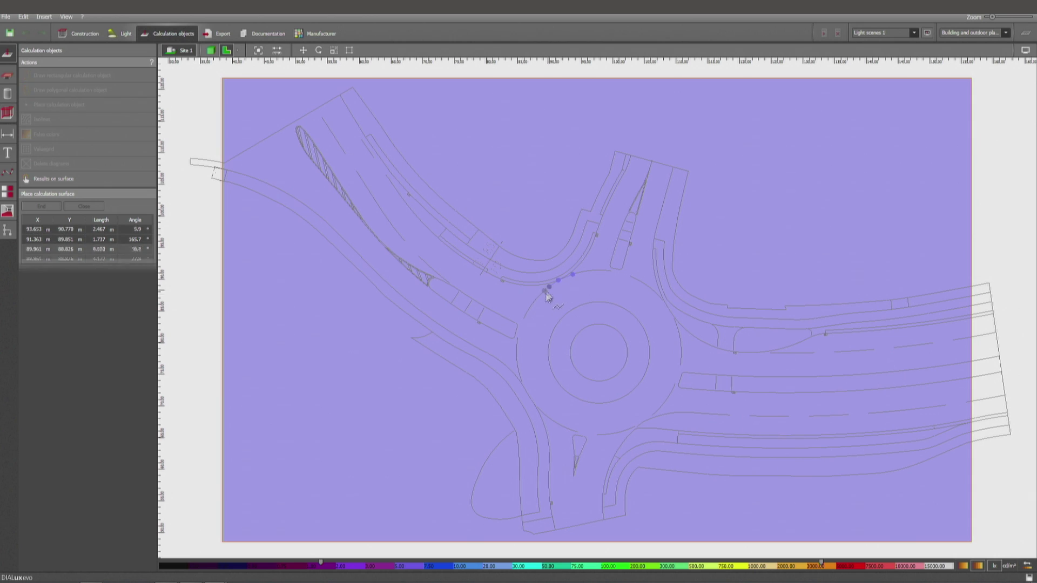
left_click(540, 298)
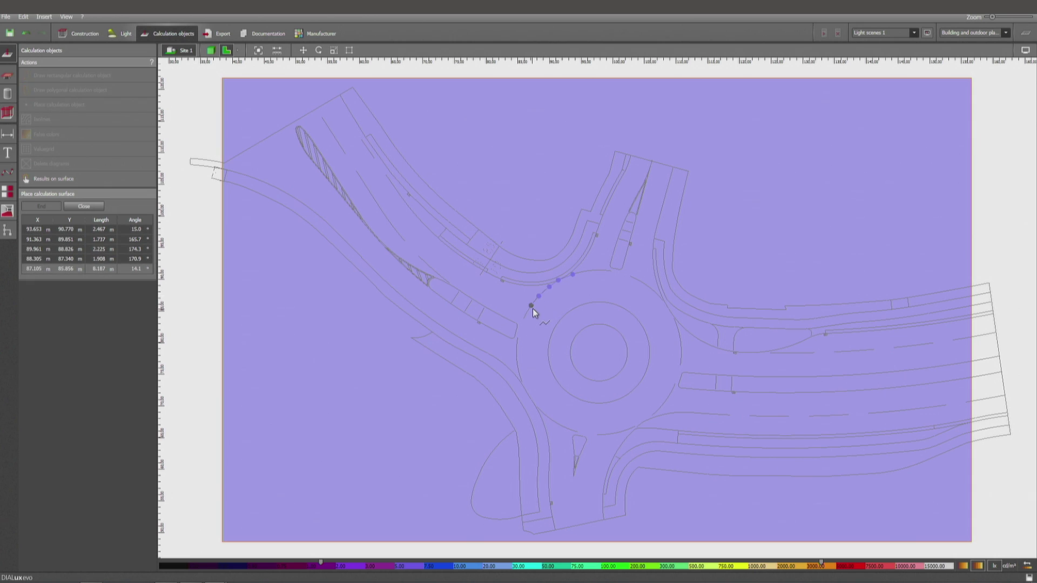
left_click(531, 307)
left_click(524, 319)
left_click(517, 339)
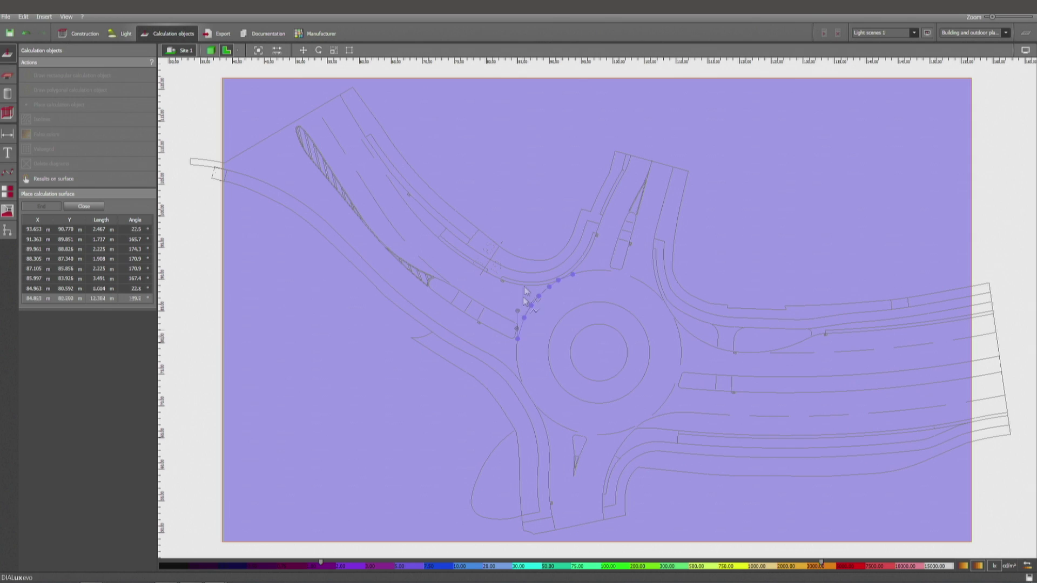
left_click(517, 361)
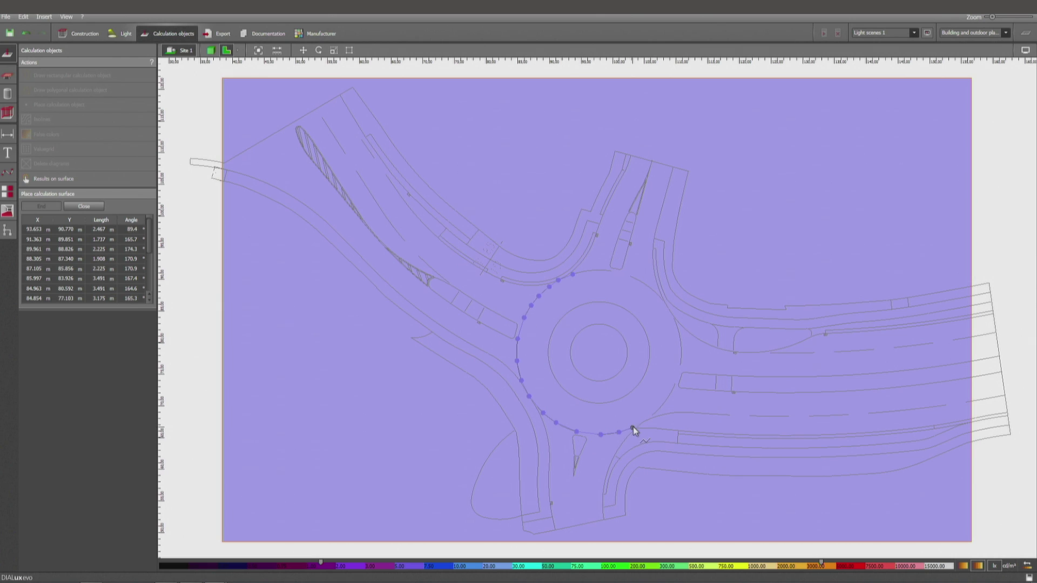
left_click(653, 415)
left_click(674, 385)
left_click(686, 365)
left_click(682, 349)
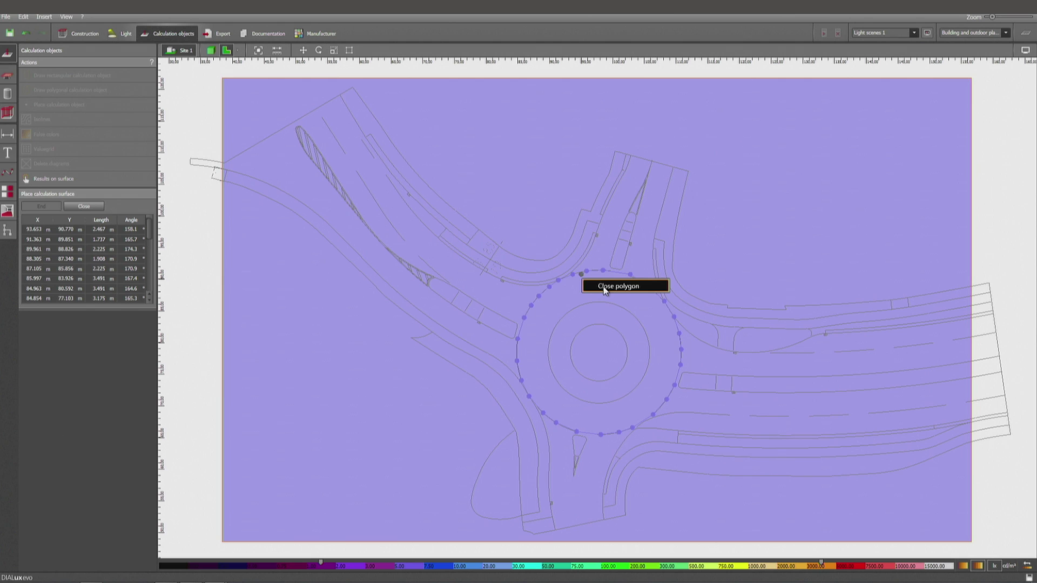
left_click(582, 278)
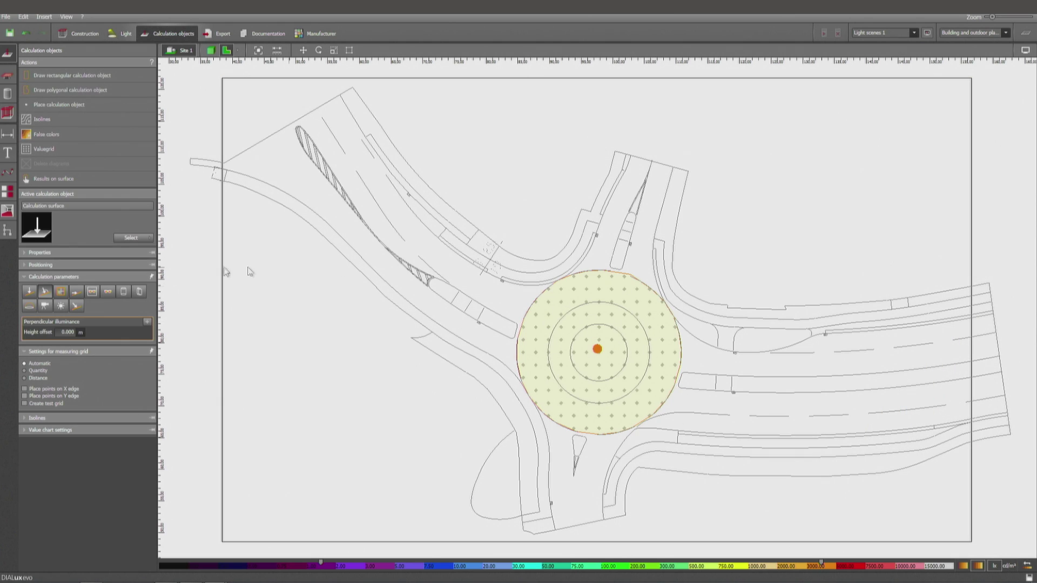
Set the calculation surface to horizontal illuminance with a distance-based measuring grid
left_click(35, 292)
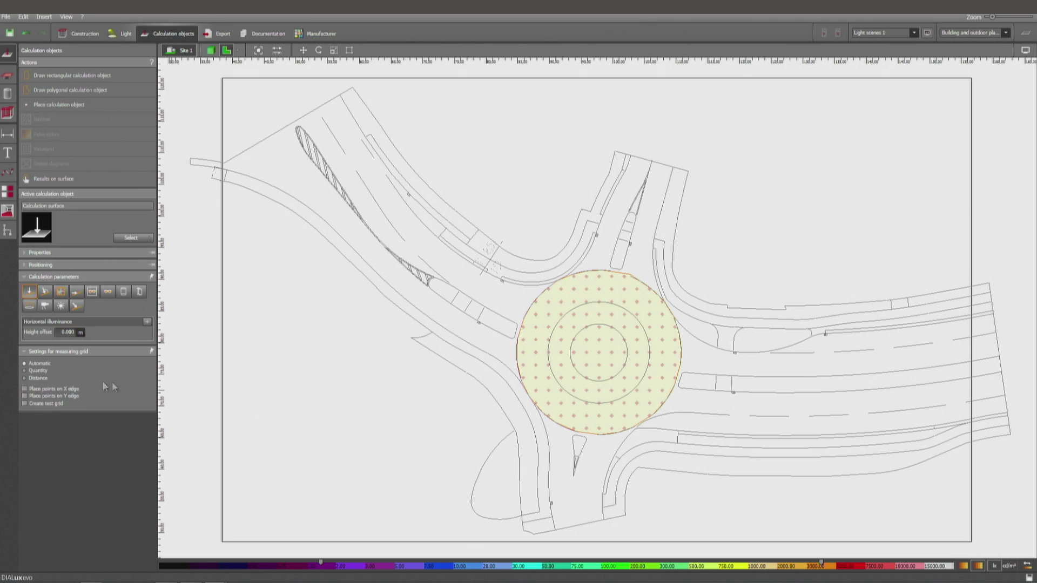
left_click(45, 381)
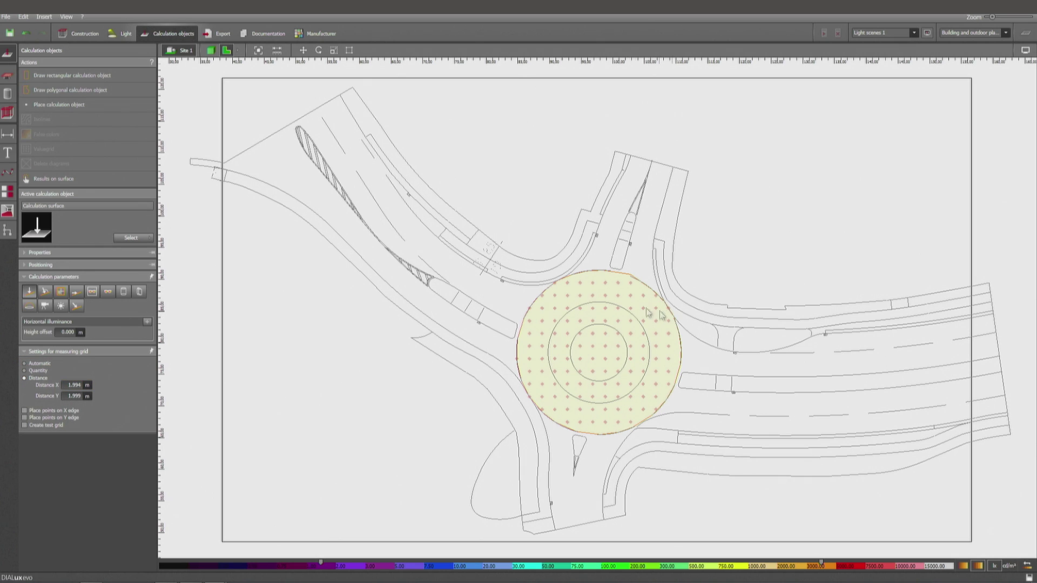
left_click(342, 324)
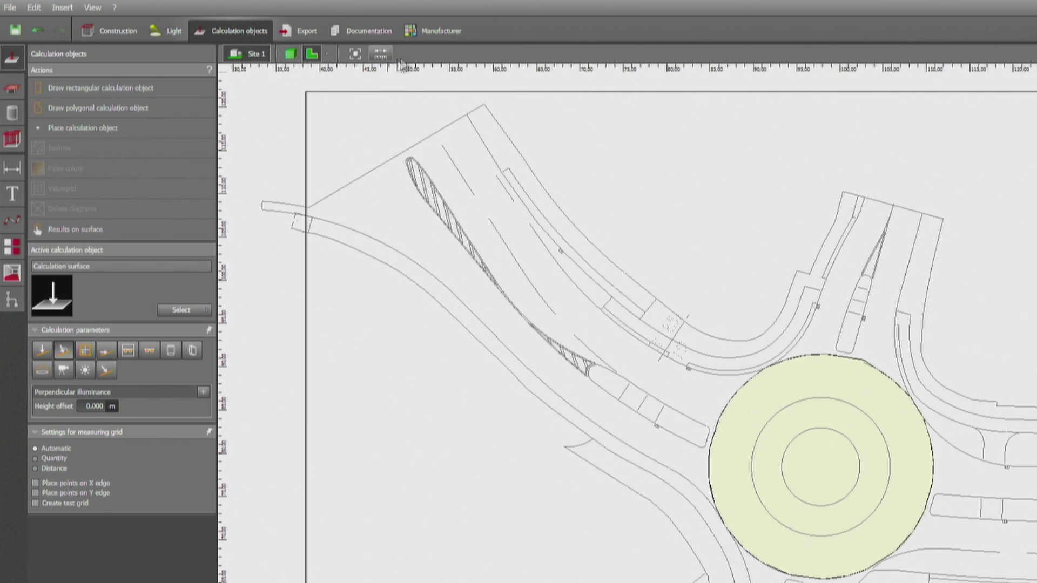
Measure the circle's diameter (about 18.9 m), then switch the measuring grid to Distance
left_click(381, 53)
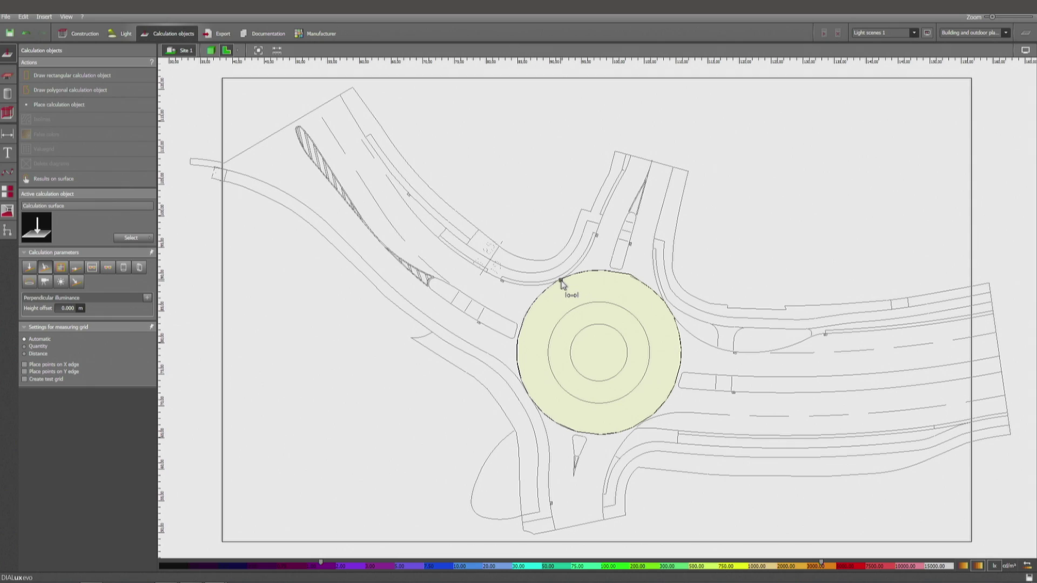
left_click(559, 280)
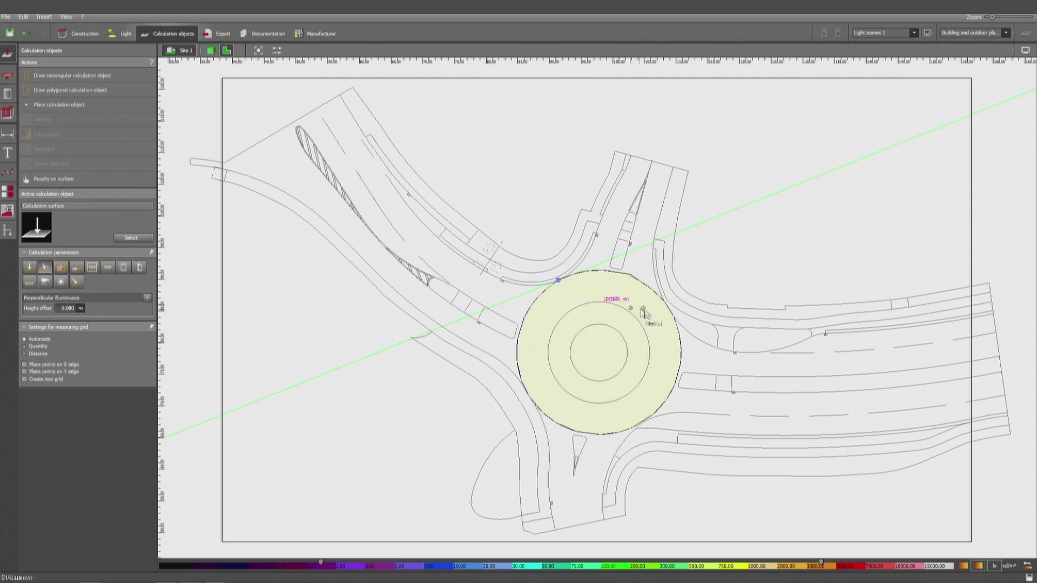
left_click(670, 313)
left_click_drag(560, 278, 639, 432)
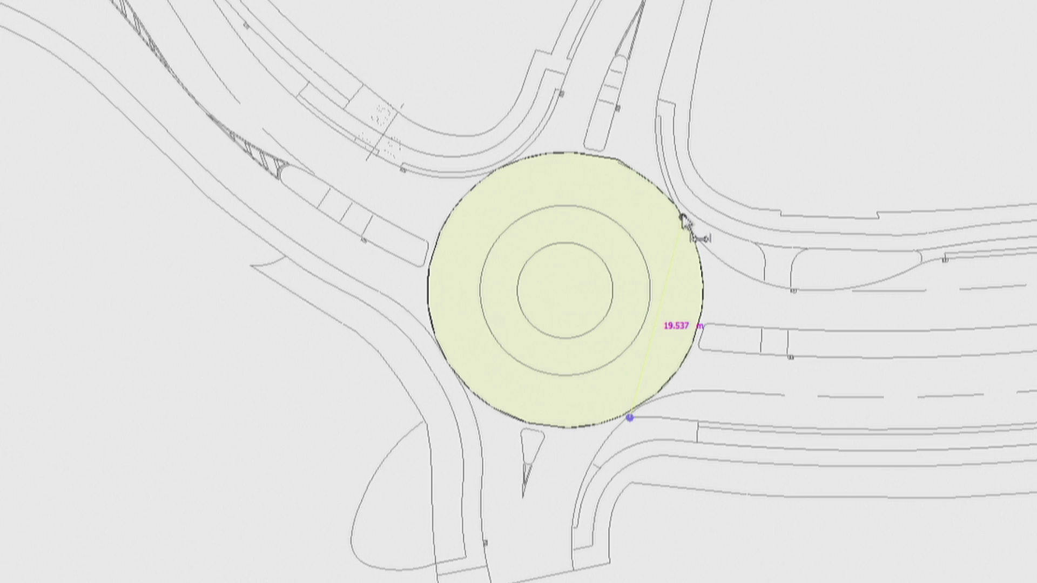
left_click_drag(685, 220, 448, 365)
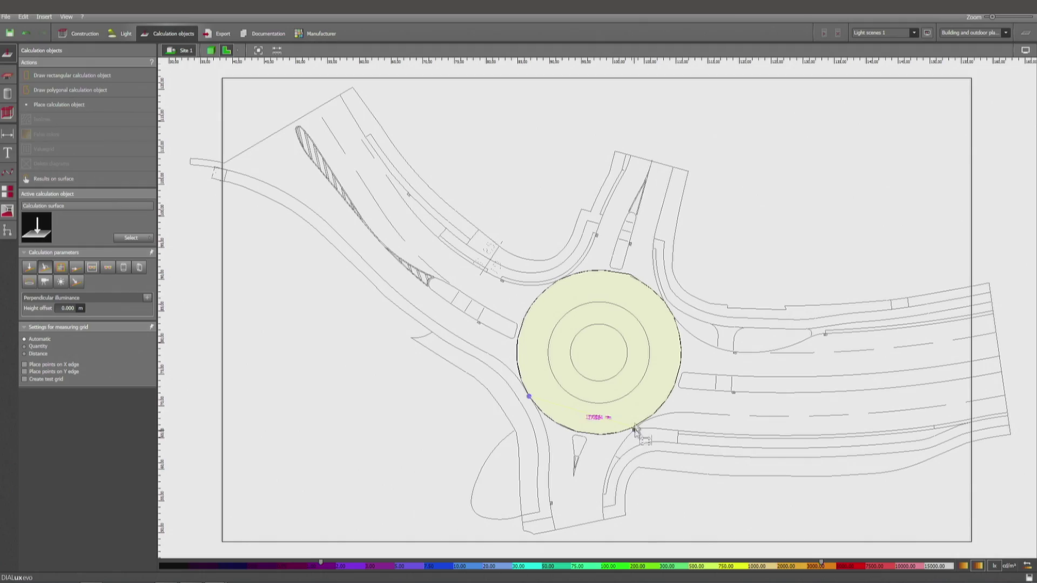
left_click_drag(632, 427, 497, 169)
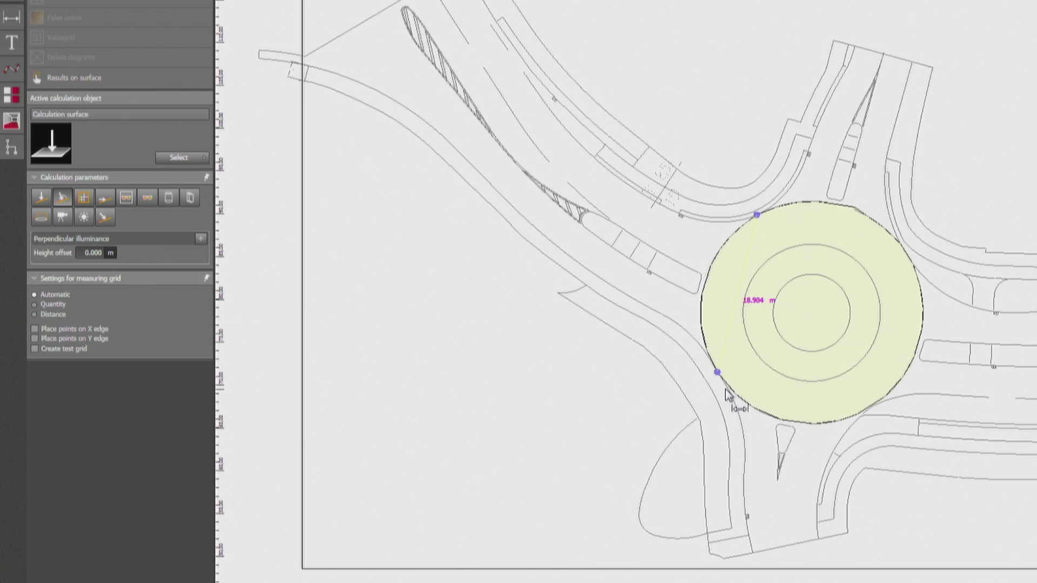
key("Escape")
left_click(34, 315)
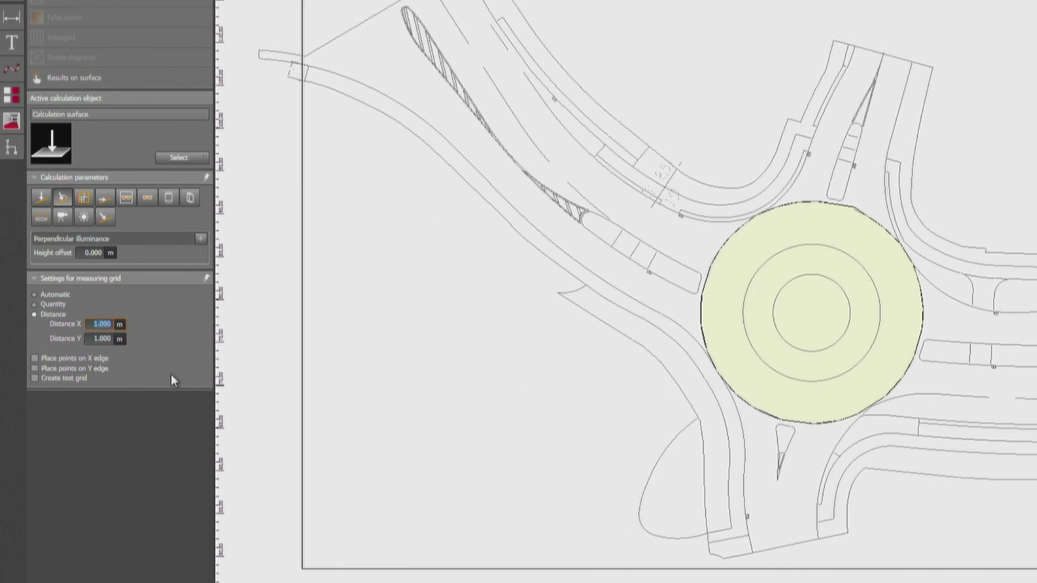
Set the calculation surface's grid spacing to 1.750 m in both X and Y
left_click(770, 358)
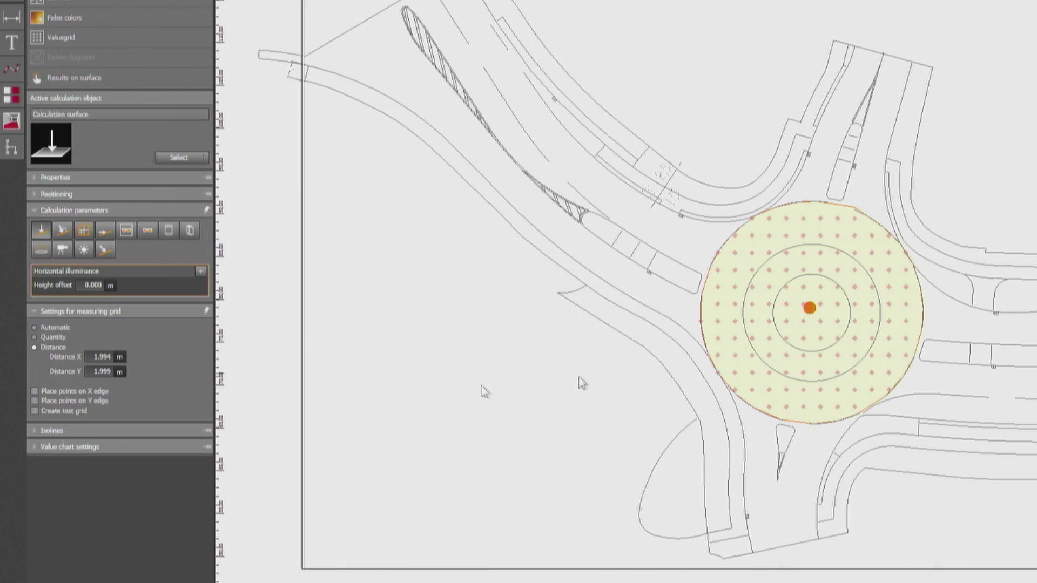
type("1.75")
left_click(102, 366)
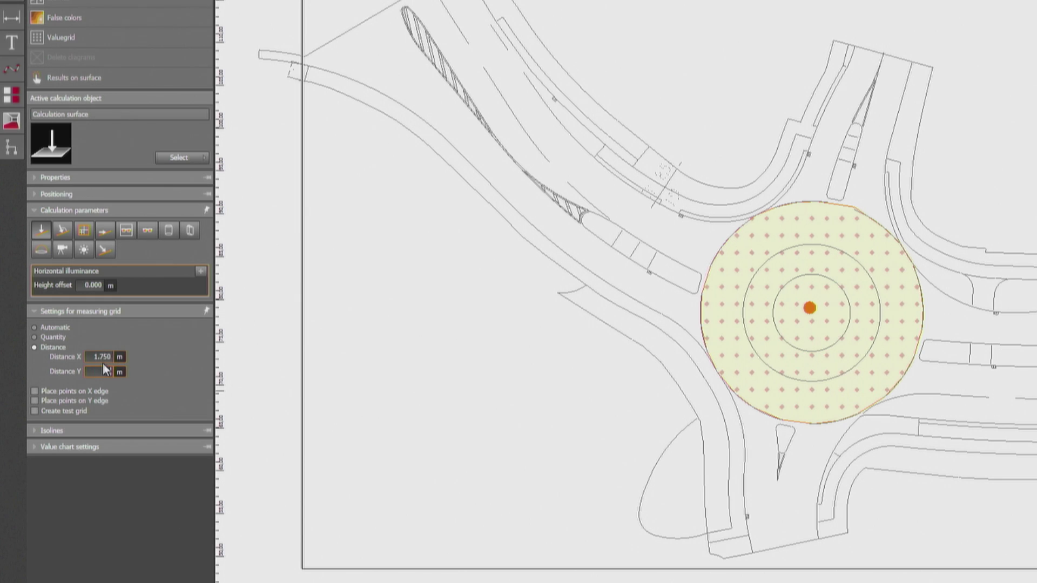
key("Return")
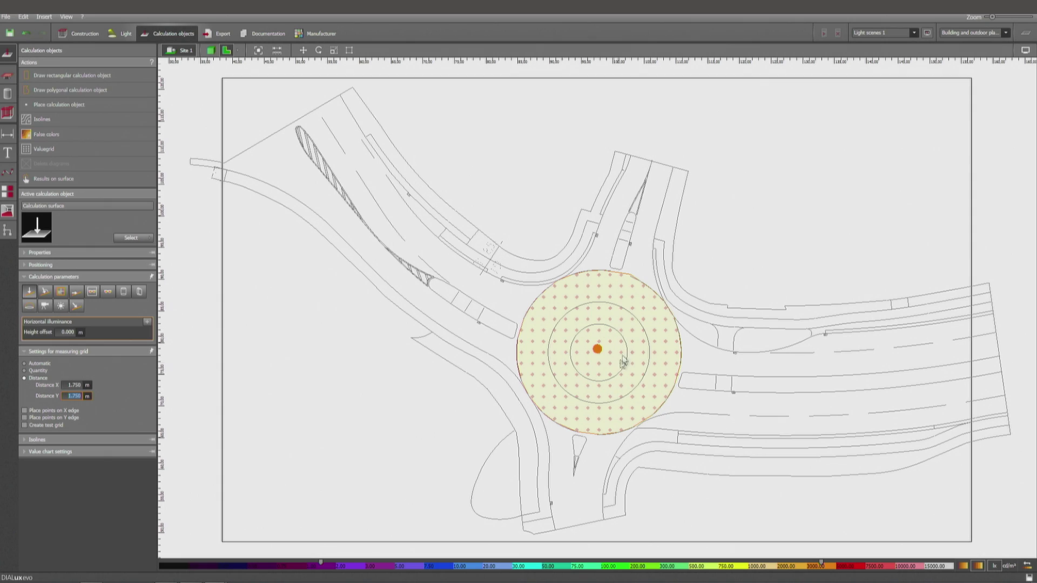
Draw a circular site floor element centred in the roundabout's inner island
left_click(82, 34)
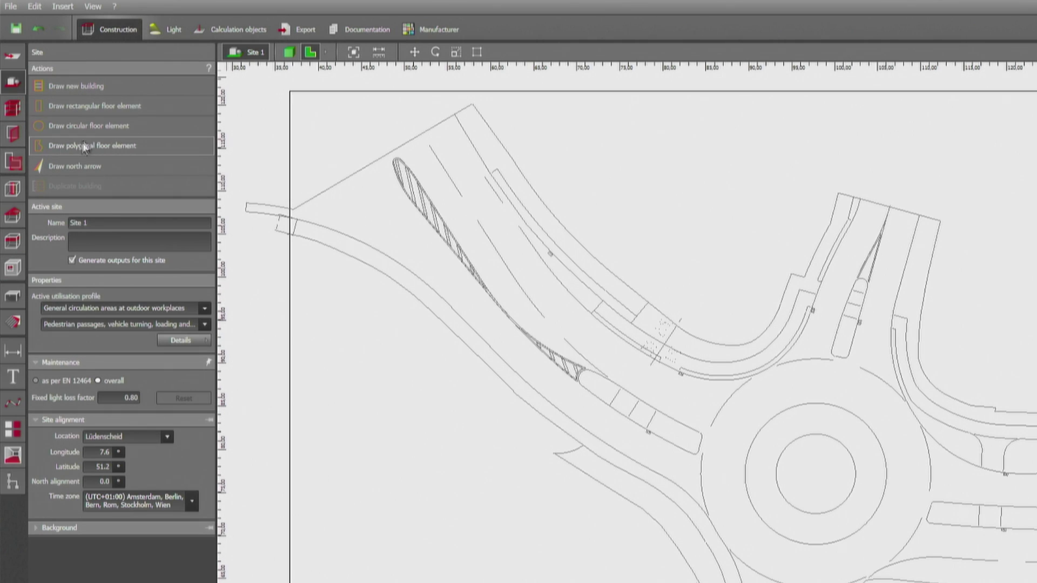
left_click(102, 128)
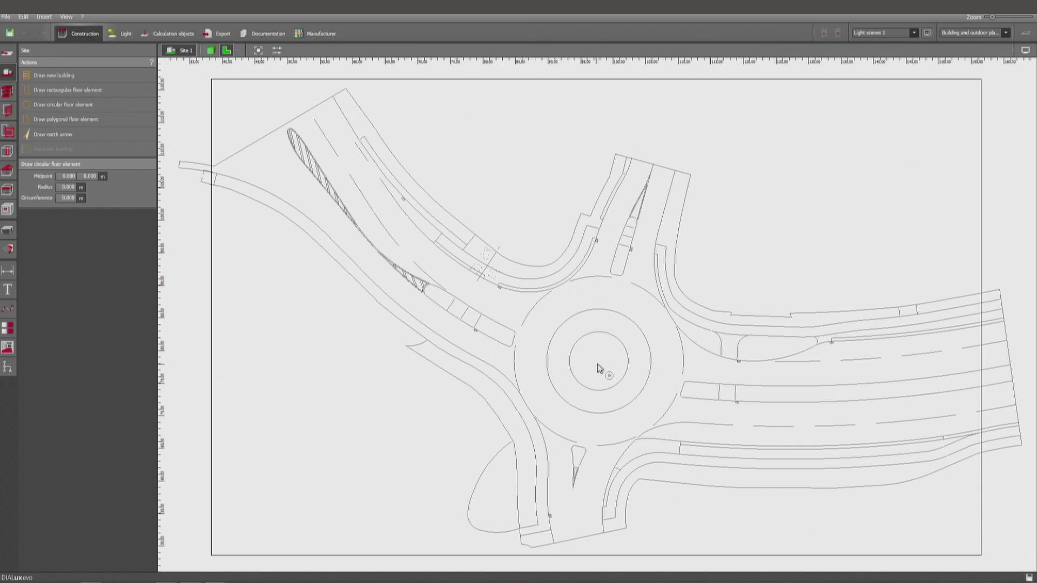
left_click(600, 362)
left_click(598, 333)
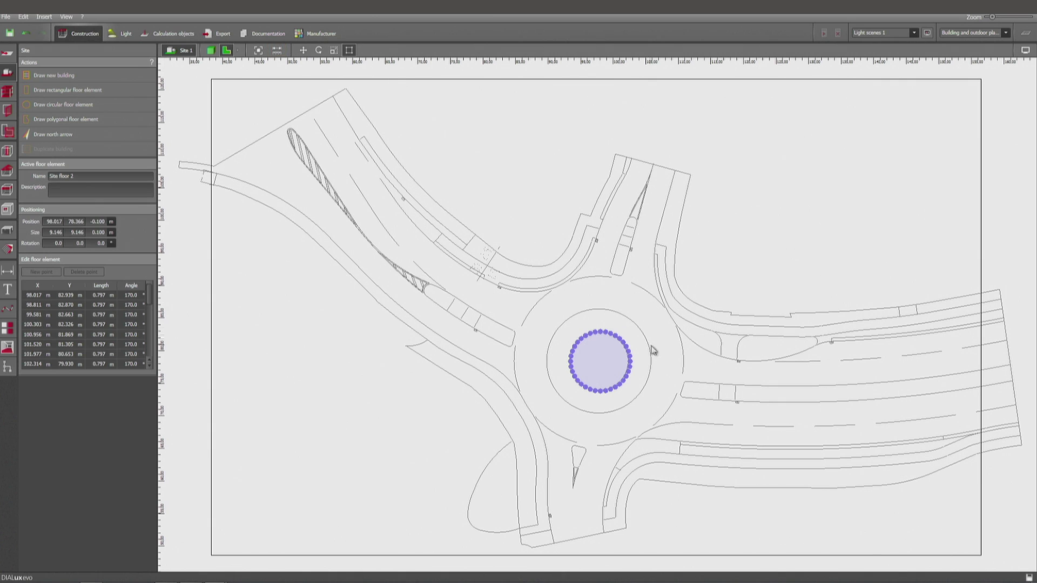
Resize the circular floor to 9.000 m wide and 0.5 m tall
left_click(334, 51)
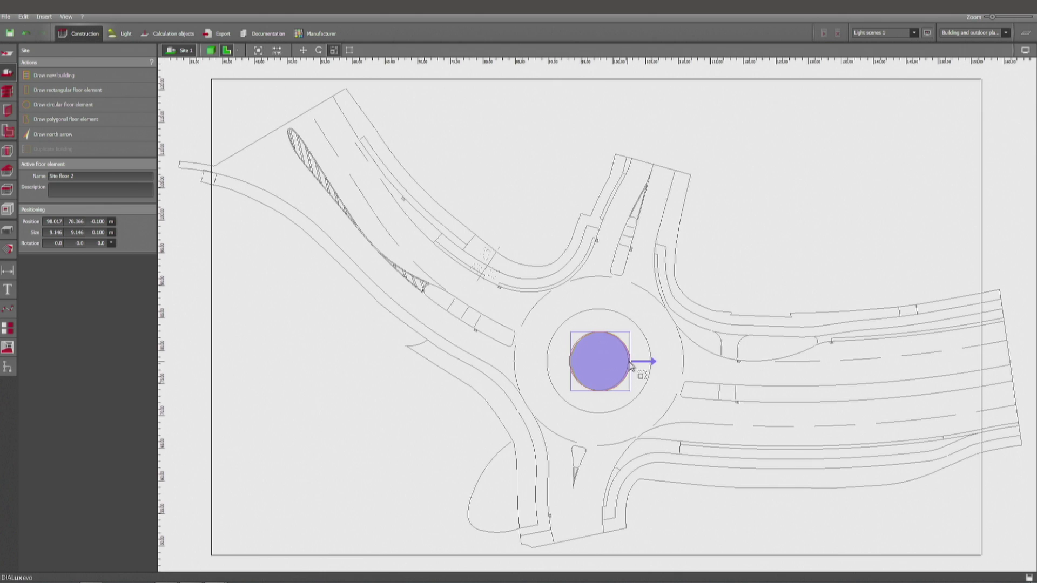
scroll(642, 383, "up", 3)
scroll(660, 407, "up", 2)
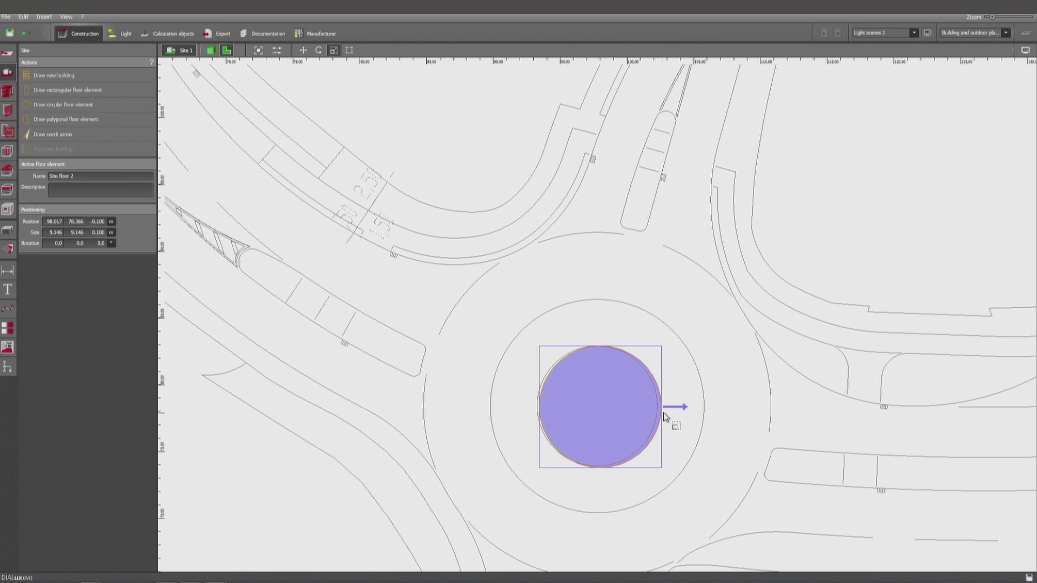
left_click_drag(657, 418, 652, 418)
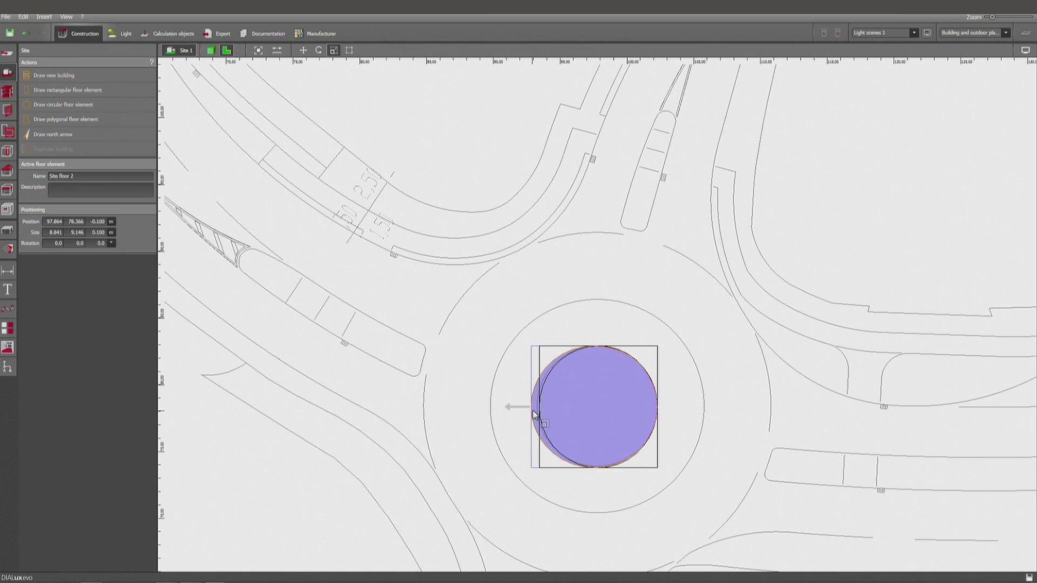
left_click(55, 233)
type("9")
left_click(95, 233)
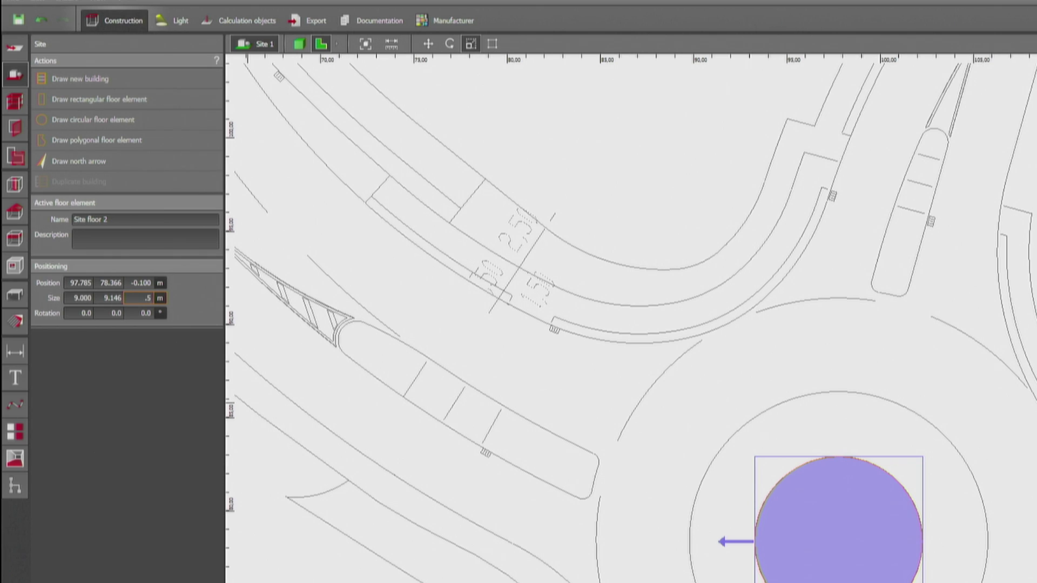
Switch to calculation objects and scroll the panel toward luminaire placement
left_click(243, 21)
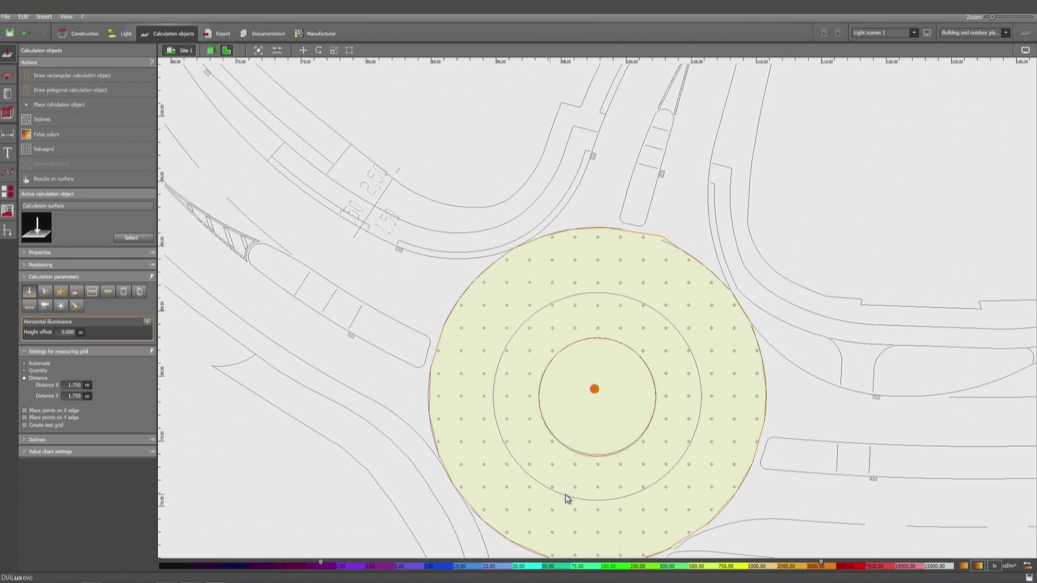
scroll(634, 430, "down", 3)
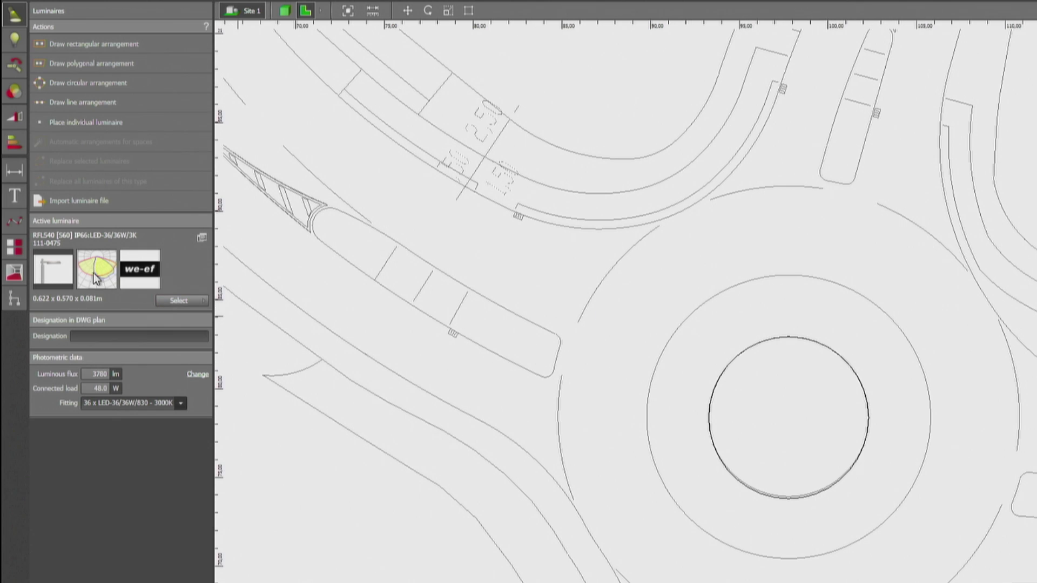
Place the RFL540 pole luminaire on the roundabout's northern edge and rotate it to -150°
left_click(679, 210)
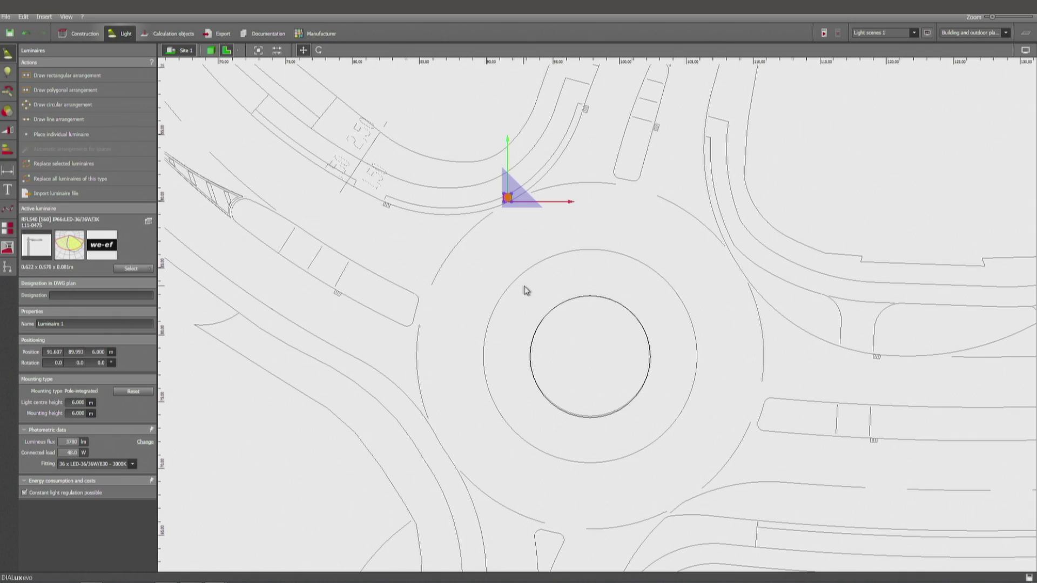
left_click(319, 50)
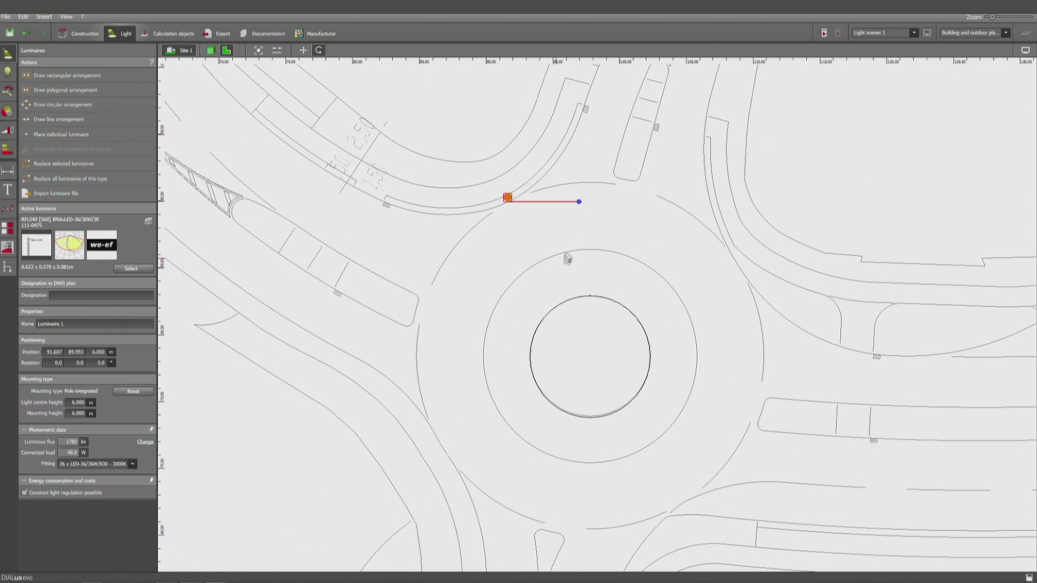
left_click_drag(578, 203, 423, 264)
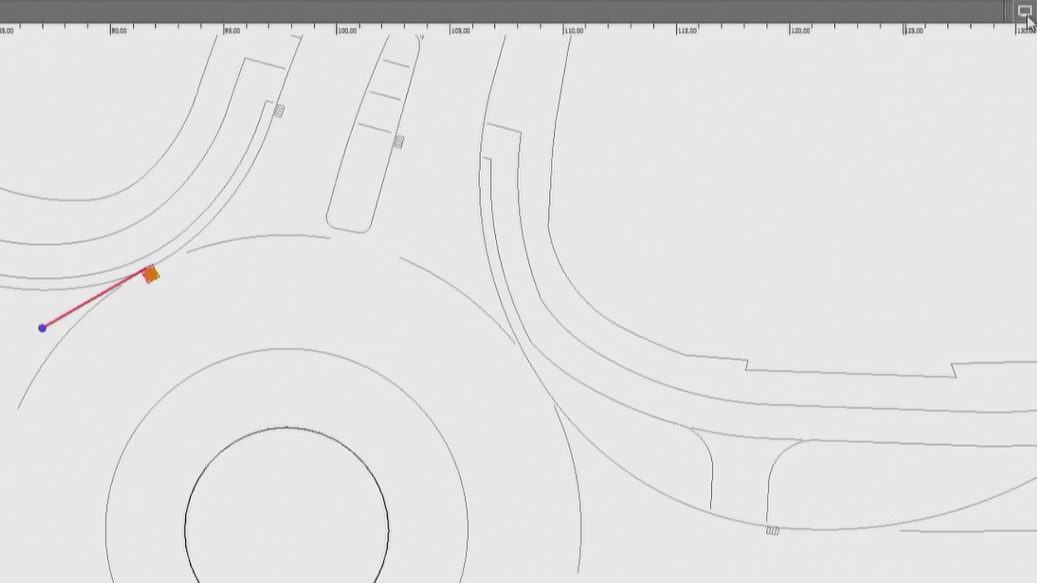
Show the luminaire's light output in the plan view and select the luminaire
left_click(1026, 13)
left_click(866, 46)
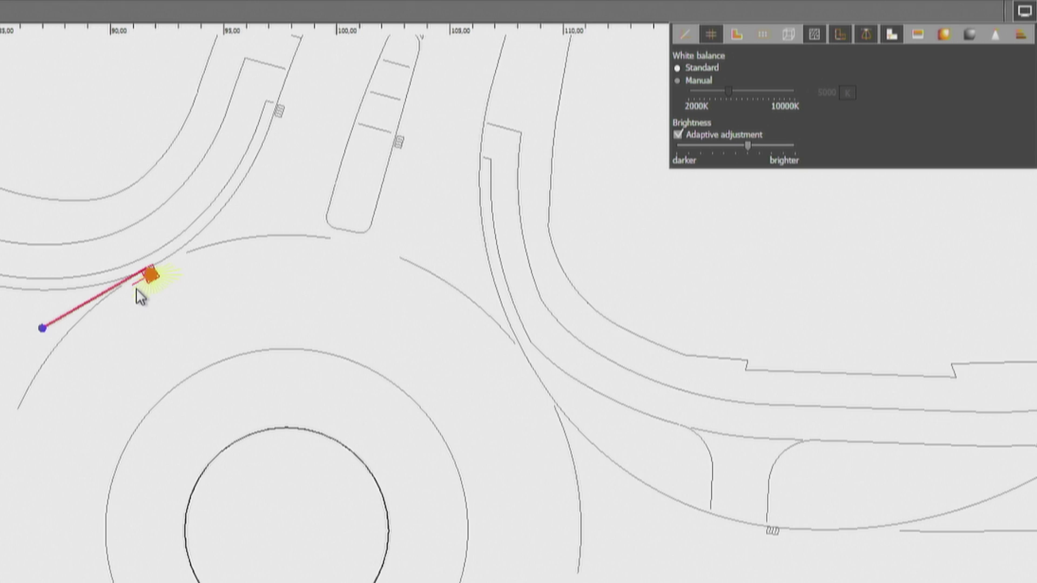
left_click(125, 247)
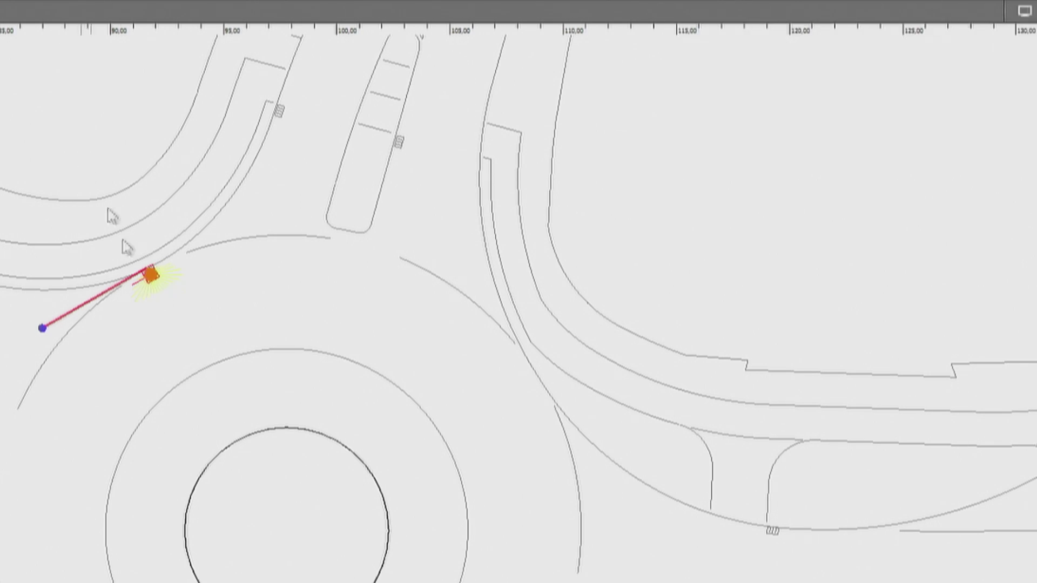
left_click(150, 296)
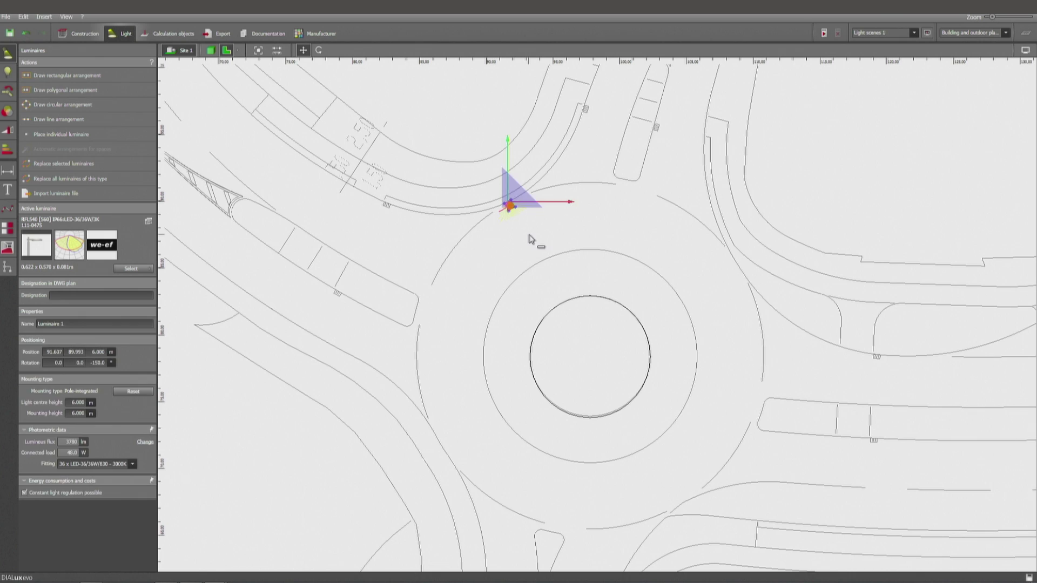
Copy the luminaire to the east, south and west edges of the roundabout, aiming each at the road
key("ctrl+v")
left_click_drag(517, 214, 745, 270)
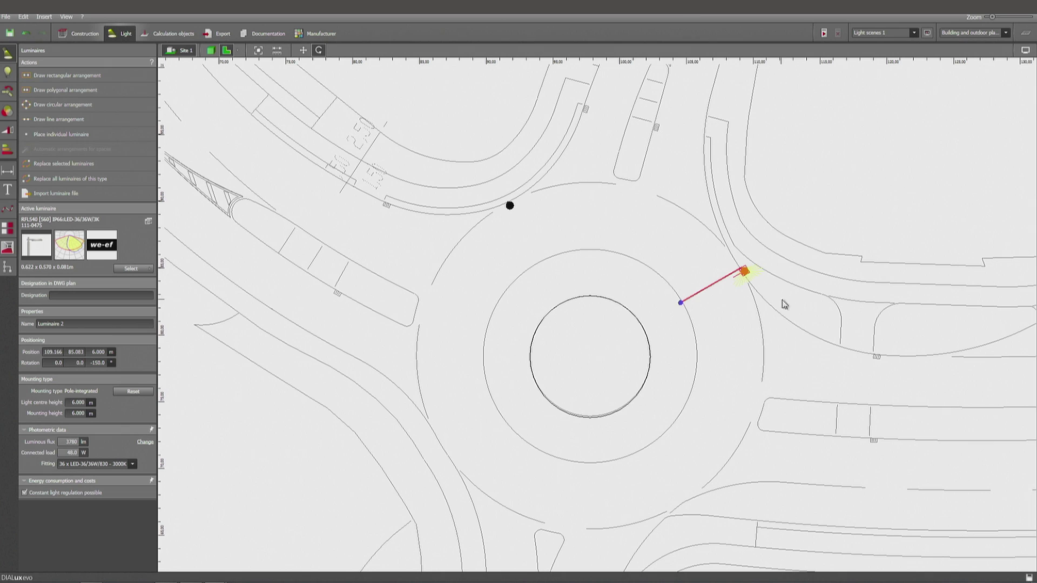
left_click_drag(685, 304, 667, 194)
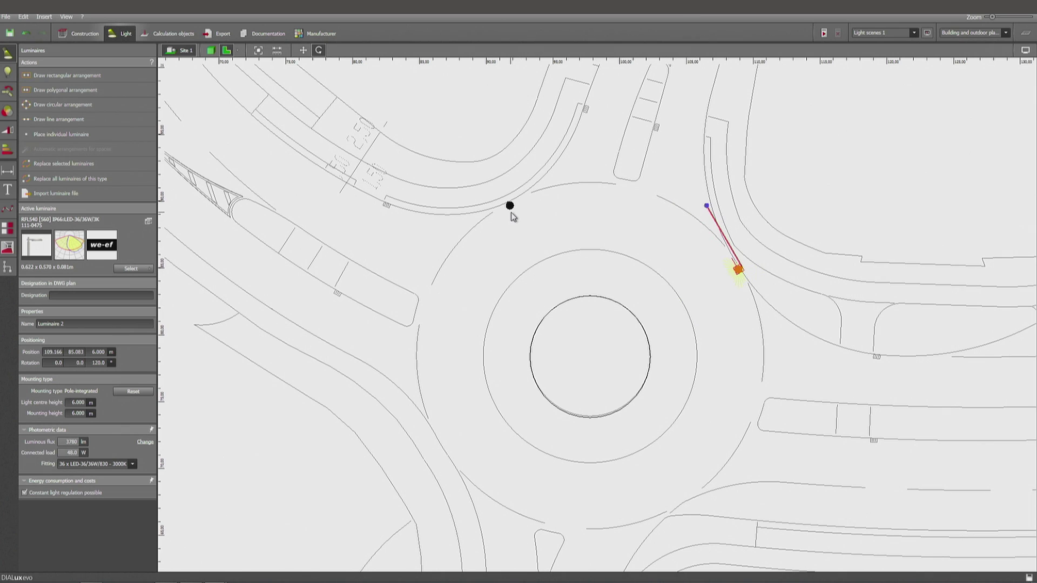
left_click(666, 520)
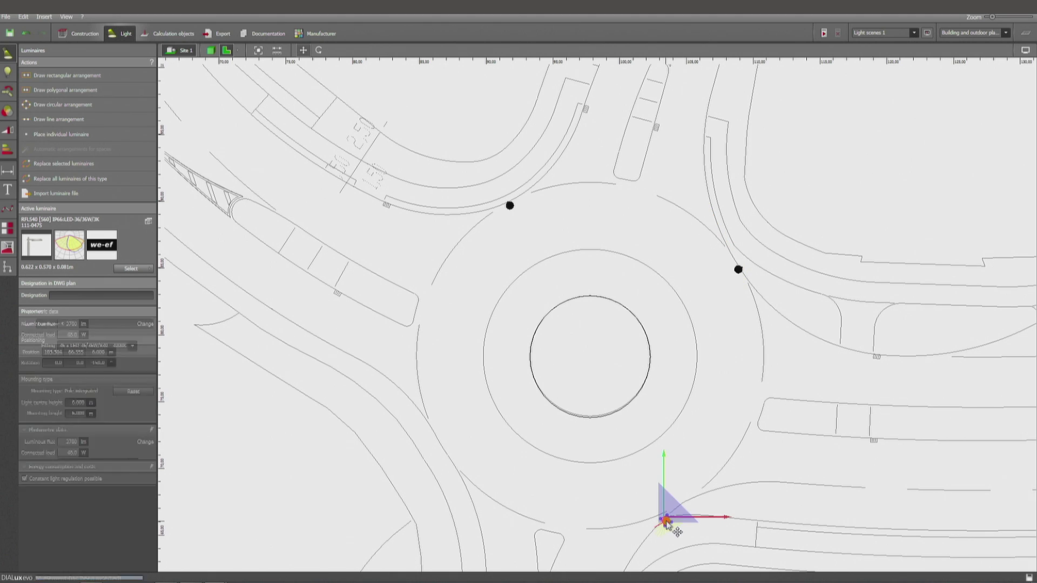
left_click(318, 51)
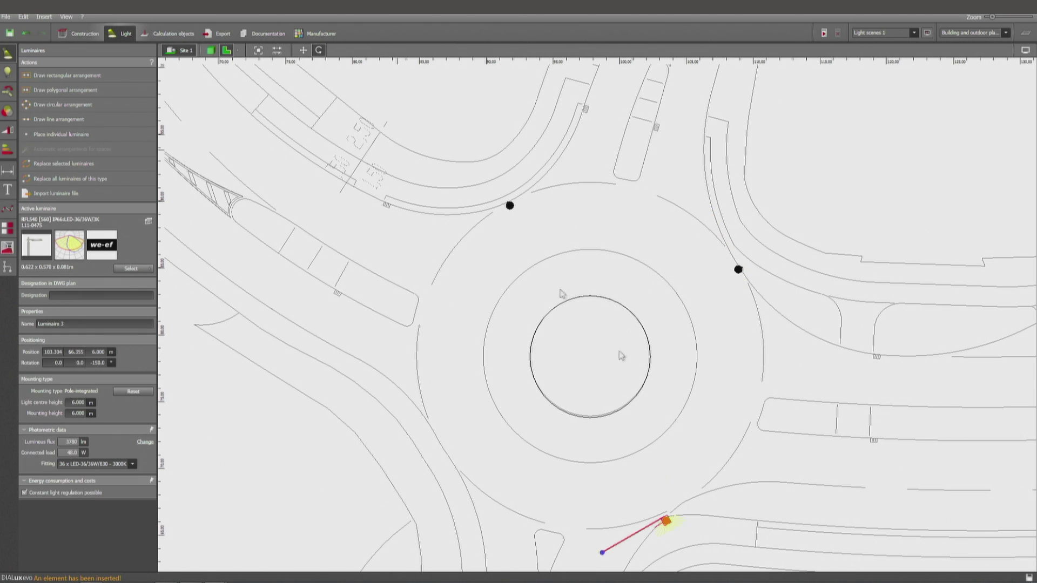
left_click(791, 421)
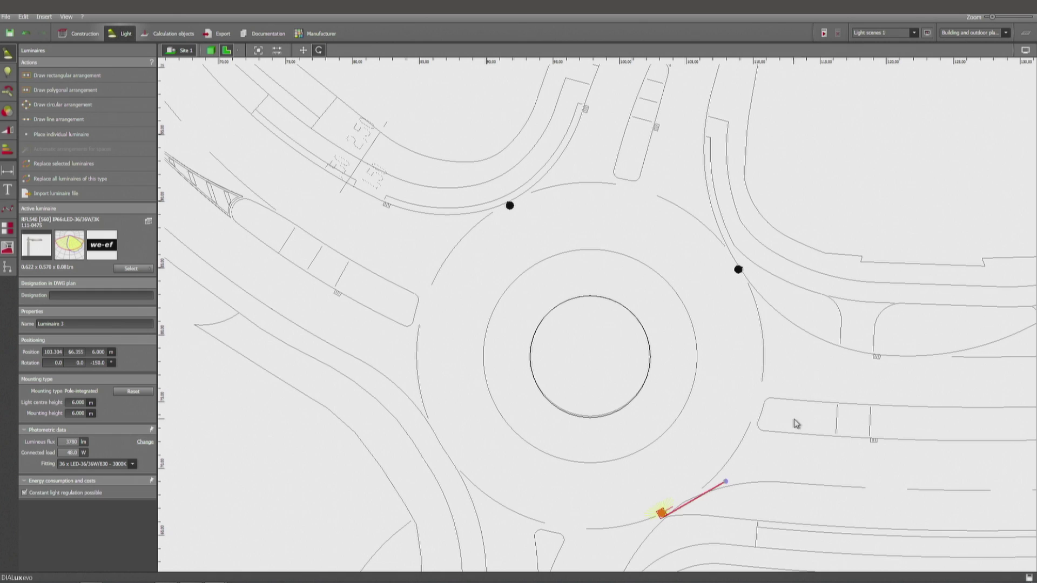
left_click(449, 460)
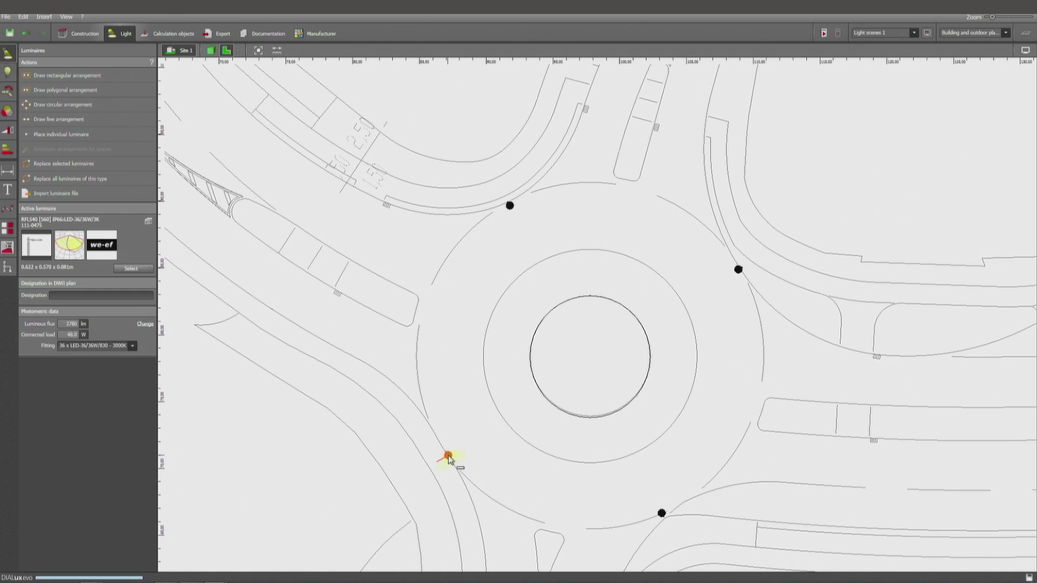
left_click(319, 50)
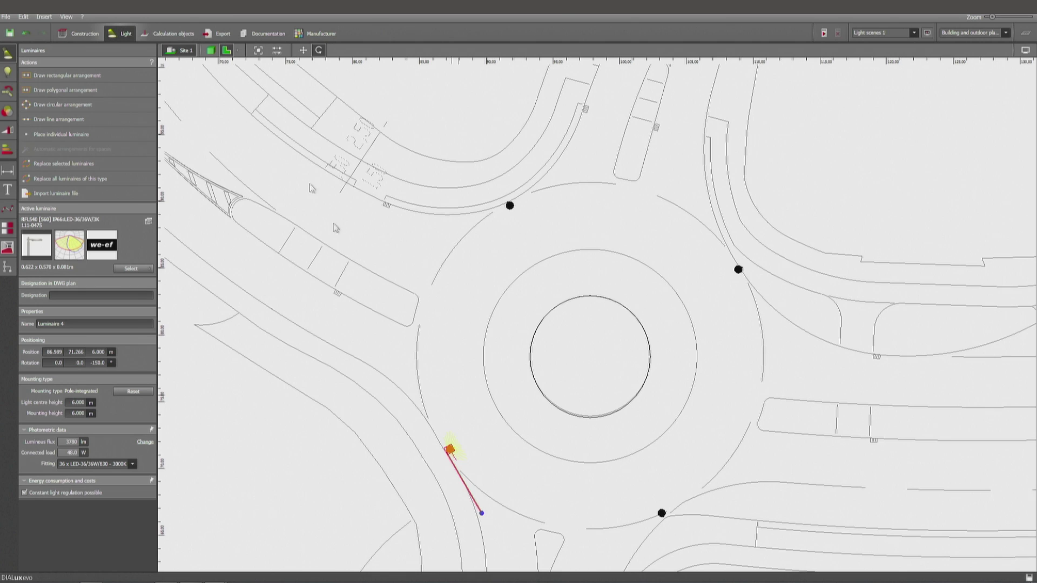
left_click(303, 51)
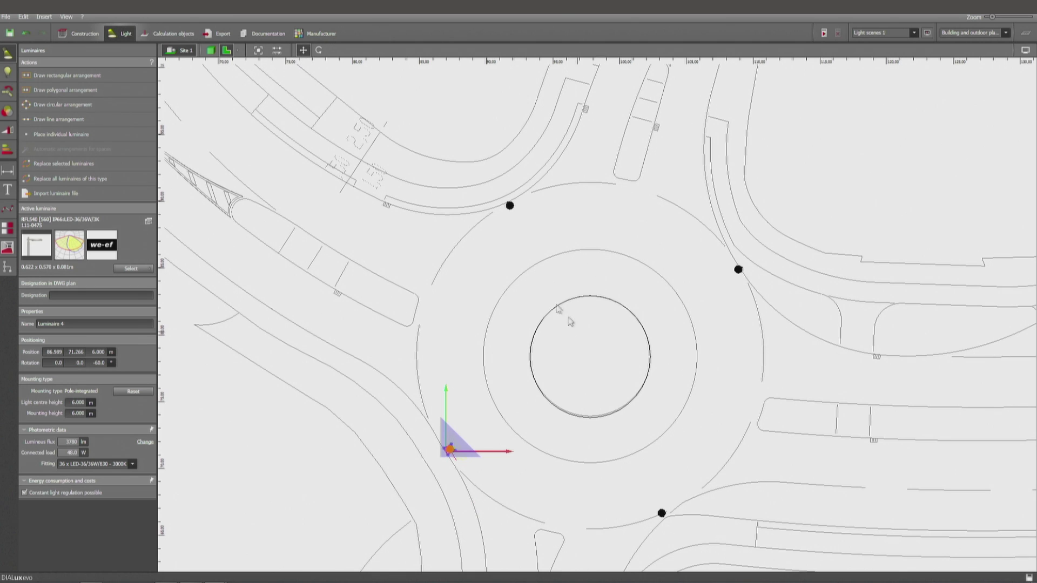
Select all four luminaires and set their mounting height to 7 m
left_click(510, 206, "ctrl")
left_click(738, 269, "ctrl")
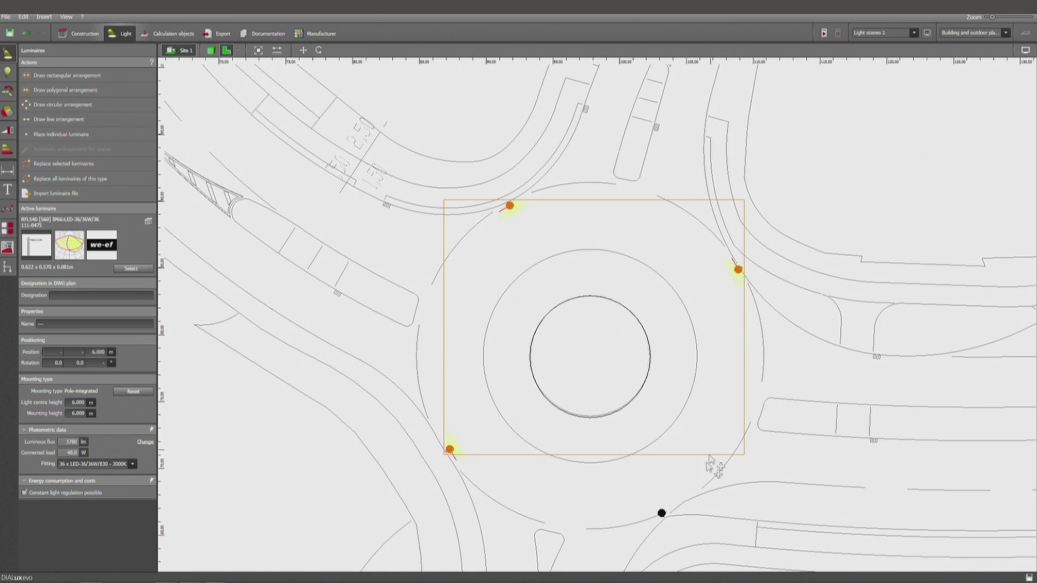
left_click(662, 513, "ctrl")
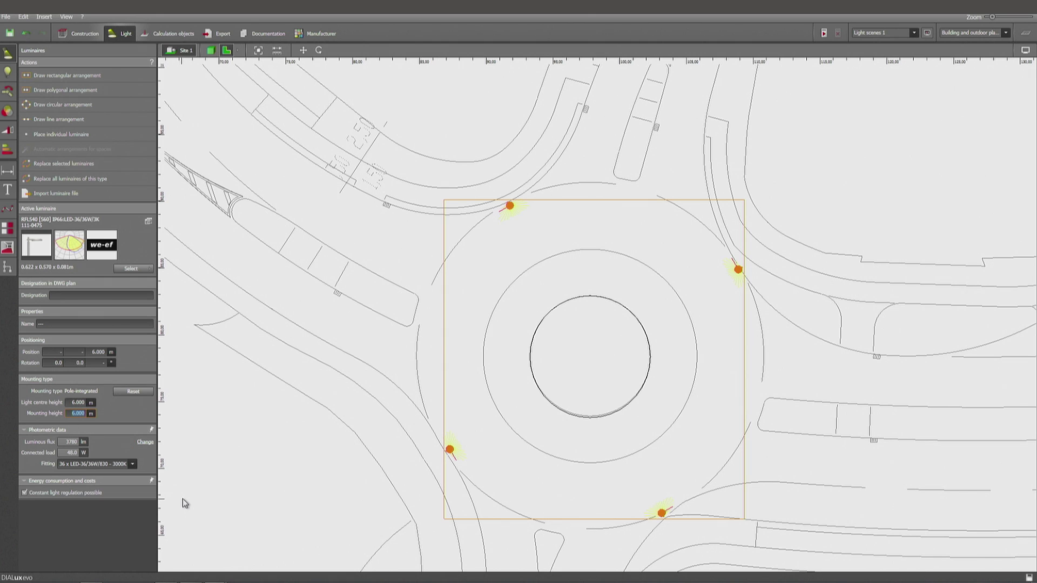
type("7")
key("Return")
Run the calculation and expand Calculation surface 1's results: 6.28 lx minimum, 17.3 lx maximum
left_click(838, 71)
left_click(823, 33)
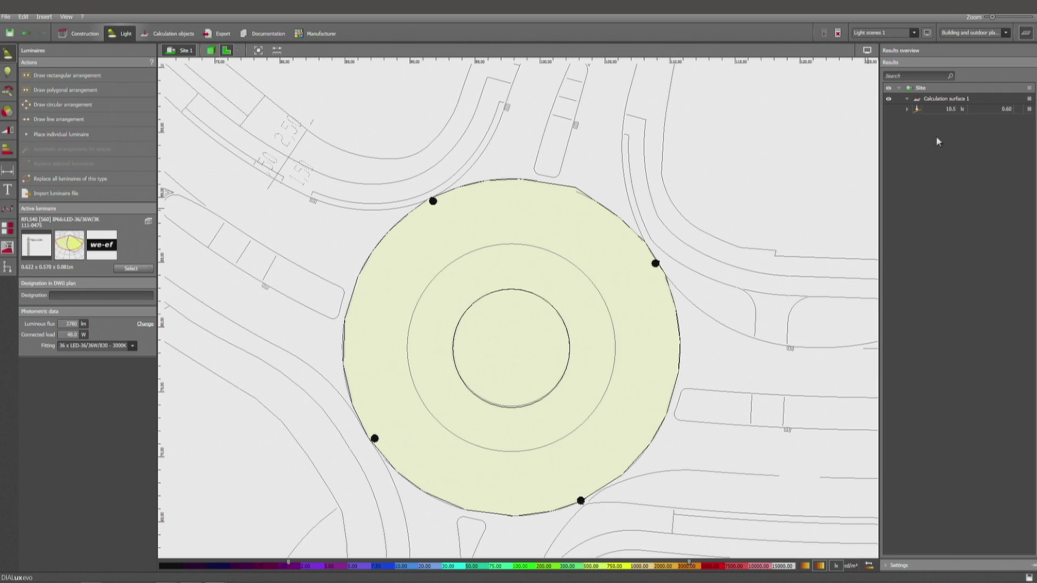
left_click(907, 111)
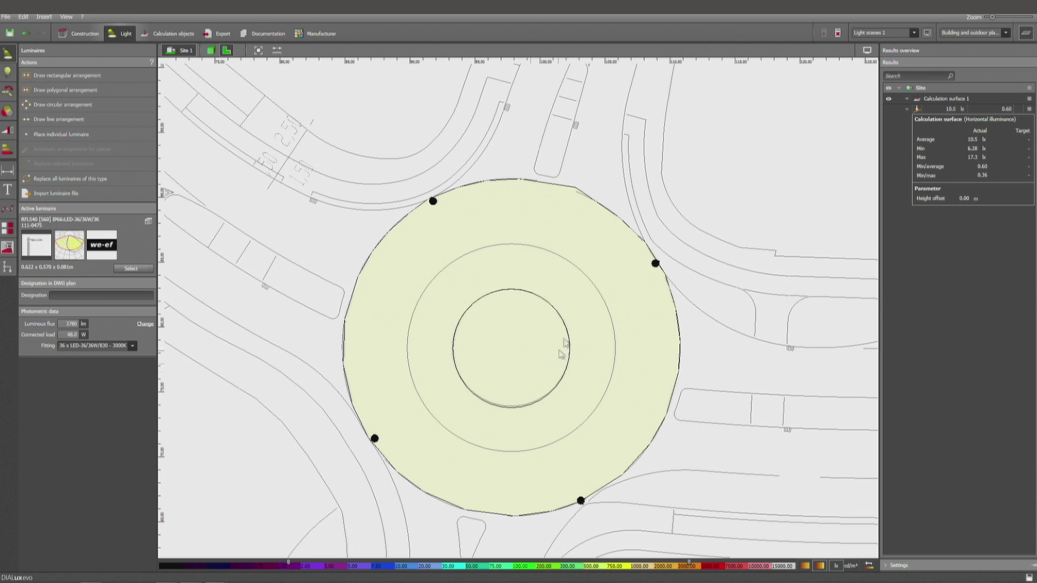
middle_click_drag(447, 345, 447, 316)
scroll(447, 317, "down", 3)
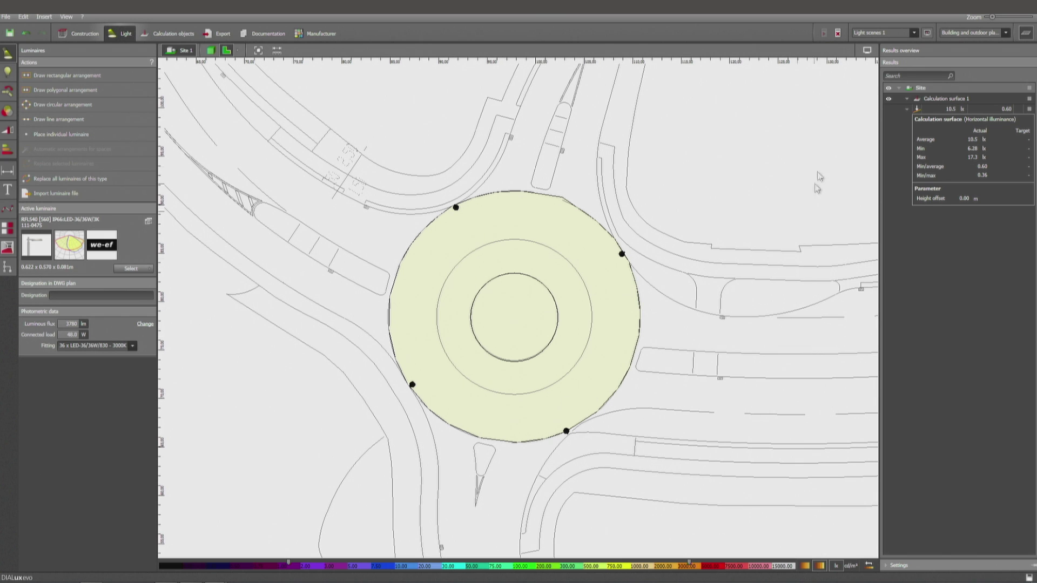
View the roundabout in a tilted 3D view with False colors rendering enabled
left_click(211, 50)
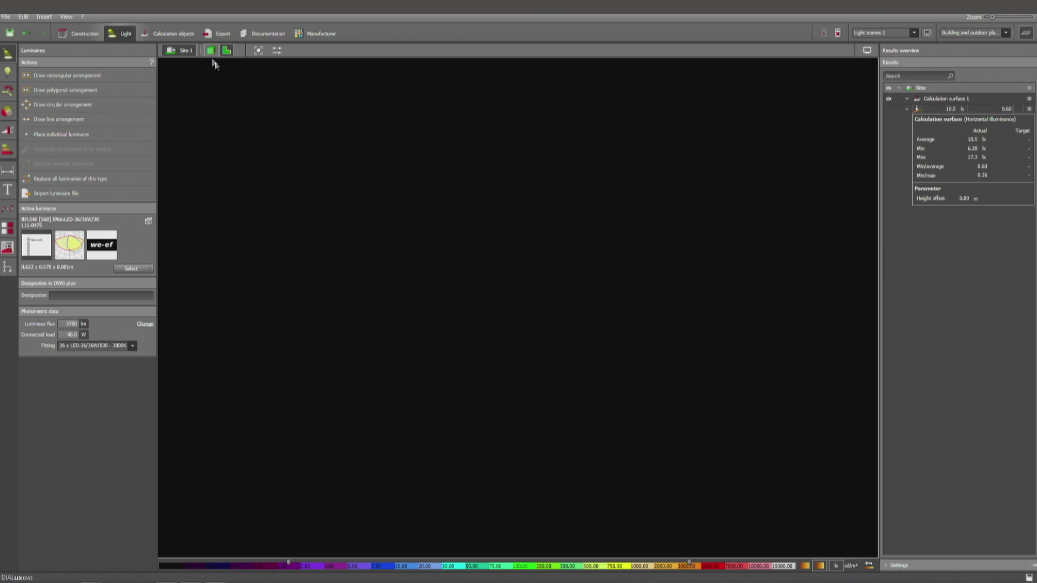
scroll(479, 342, "up", 6)
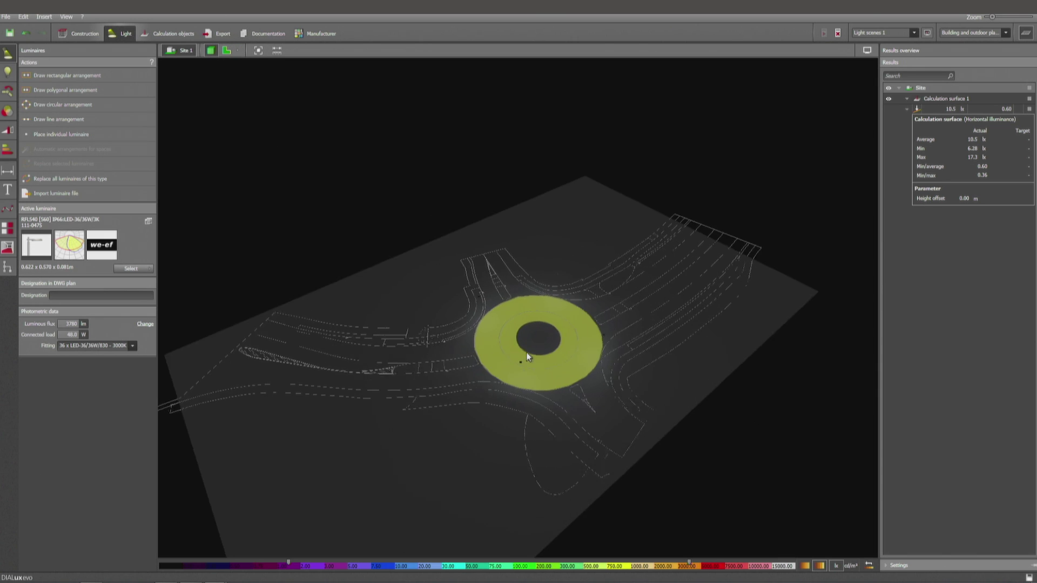
left_click_drag(536, 354, 590, 398)
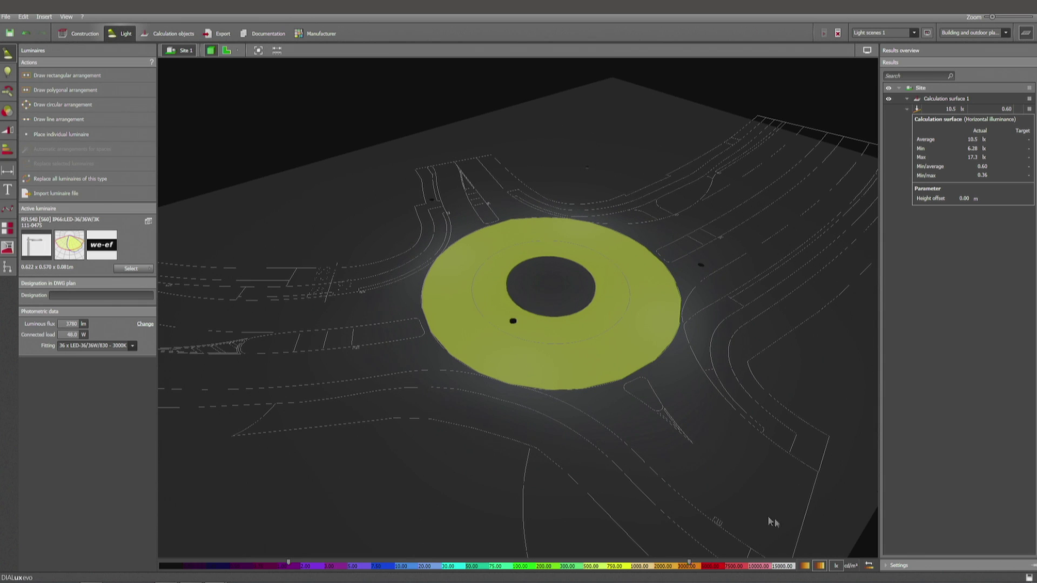
left_click(867, 49)
left_click(821, 65)
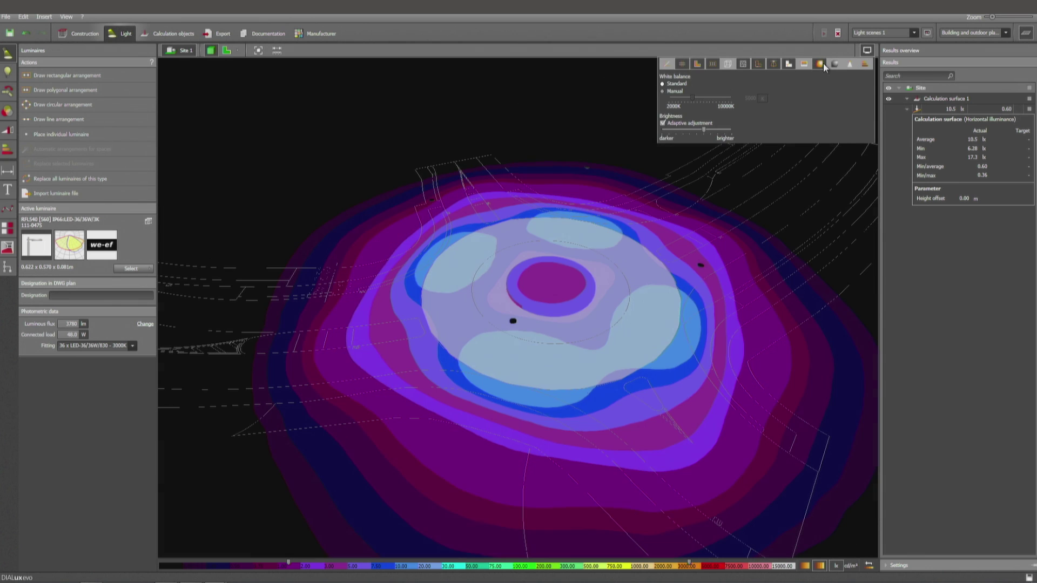
left_click(547, 128)
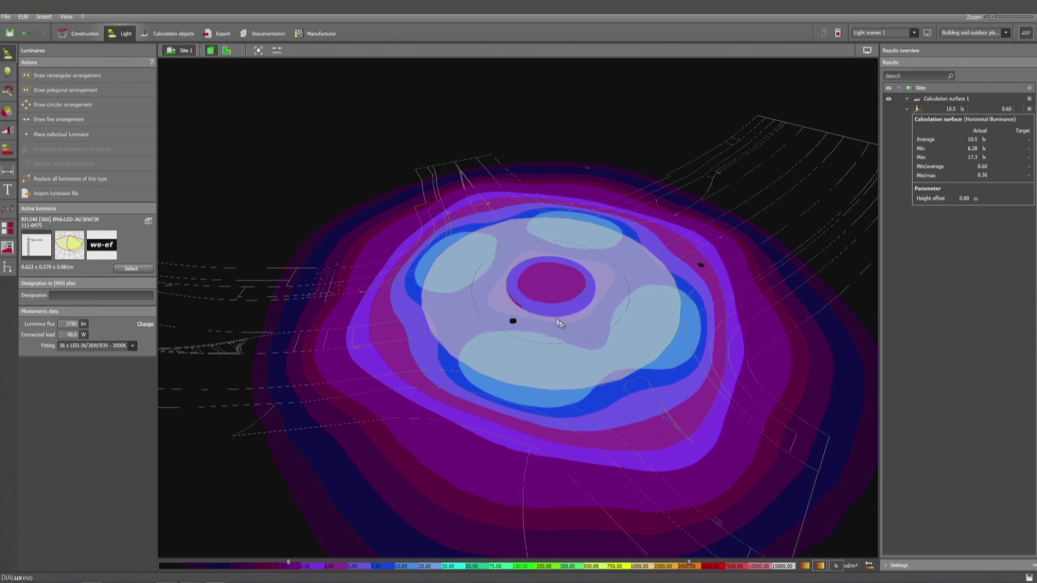